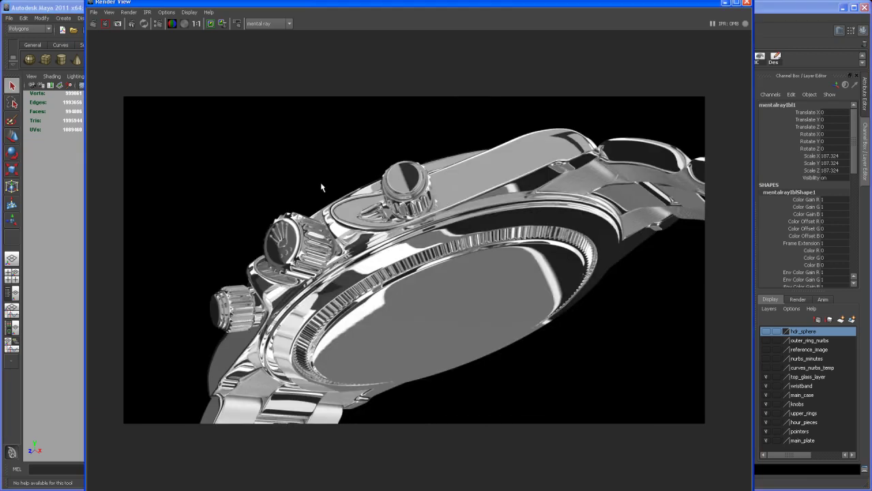
Review the watch renders at actual size, close the render window and inspect the watch model from several angles.
click(196, 25)
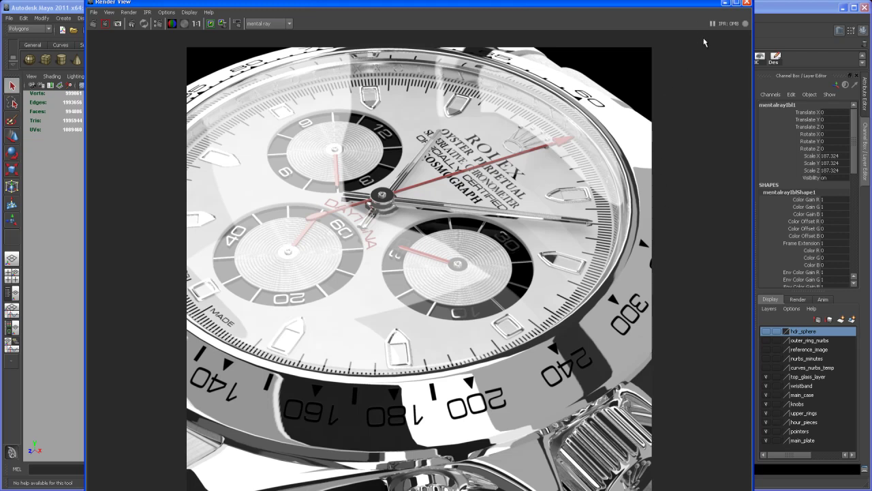
click(748, 3)
alt+drag(545, 259, 584, 294)
click(603, 296)
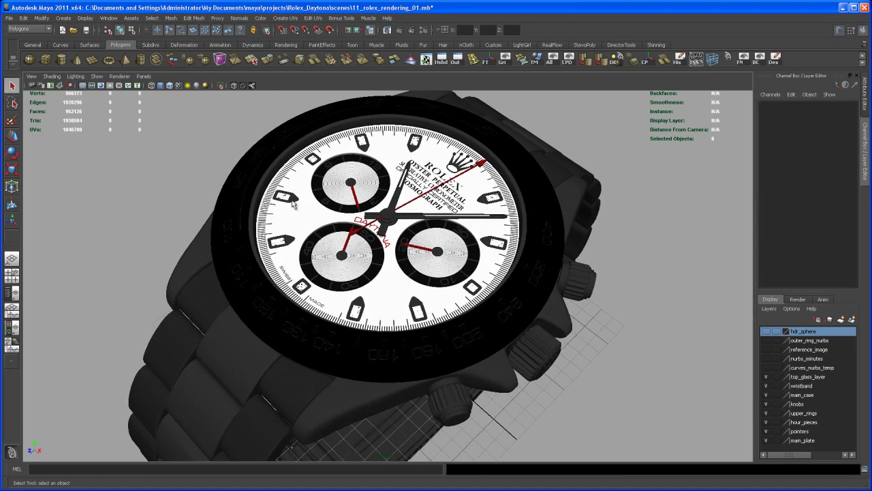
alt+right_drag(433, 236, 295, 179)
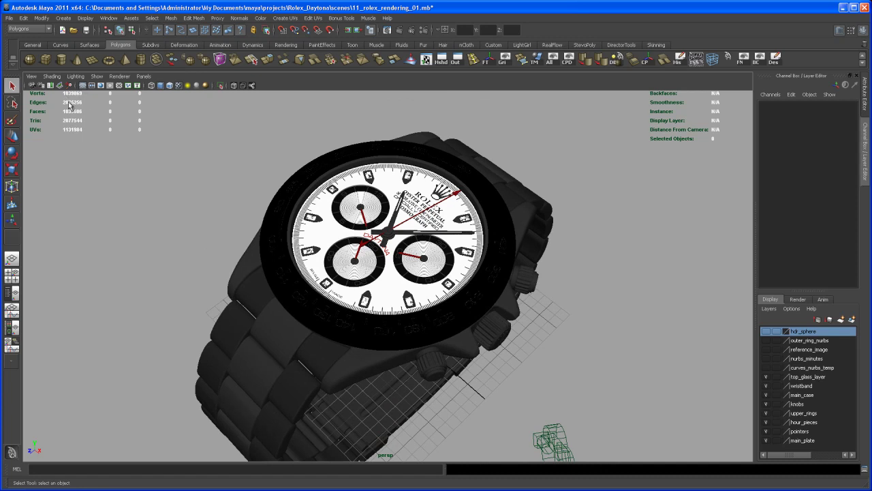
mouse_move(527, 333)
alt+mouse_down()
mouse_move(545, 318)
mouse_move(538, 306)
mouse_move(542, 325)
alt+mouse_up()
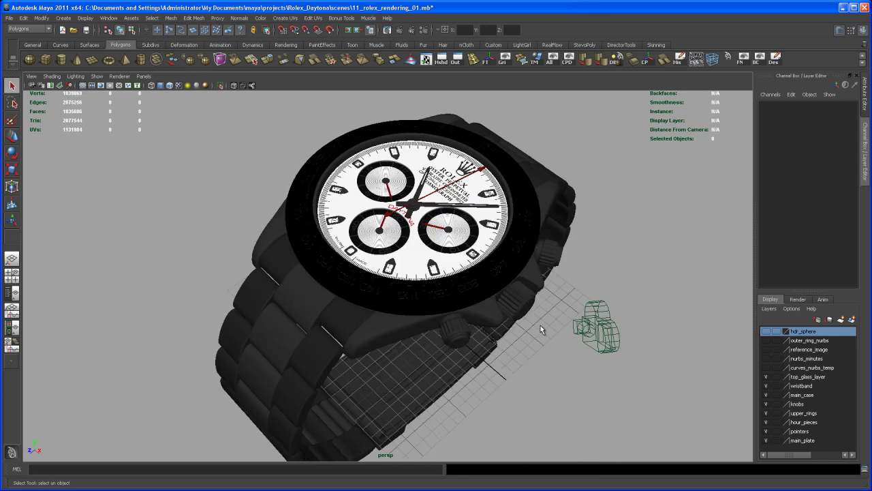
alt+middle_drag(530, 317, 512, 334)
mouse_move(513, 334)
alt+mouse_down()
mouse_move(501, 315)
mouse_move(516, 339)
mouse_move(527, 338)
alt+mouse_up()
alt+middle_drag(527, 338, 532, 351)
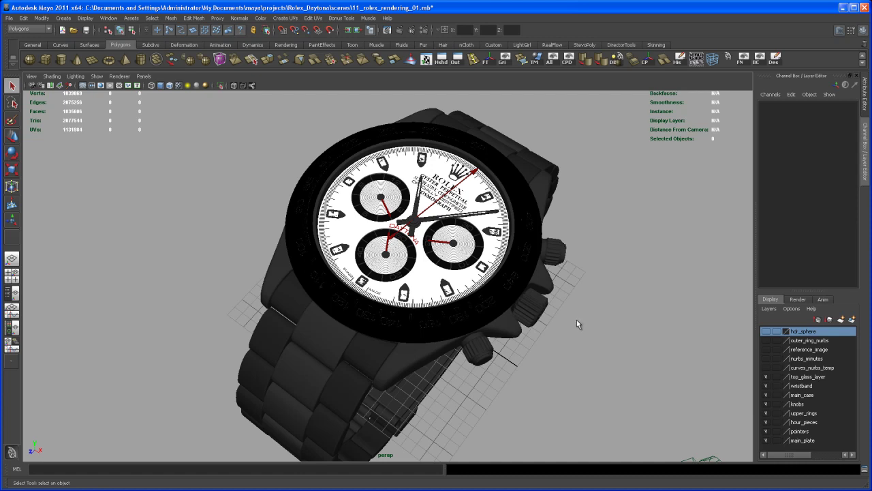
Switch to Firefox, search Google for "micrgramma font" and open the Font-zone page for Microgramma D Medium Extended.
key(alt+Tab)
key(alt+Tab)
key(alt+Tab)
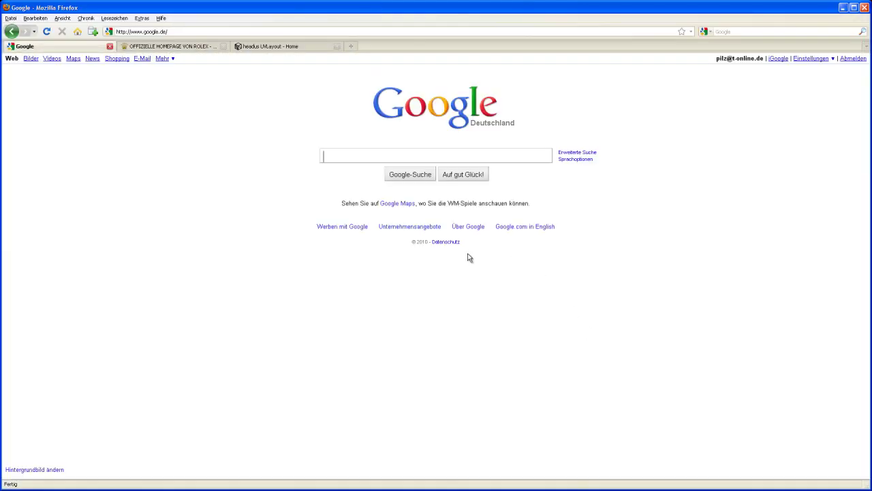
click(335, 152)
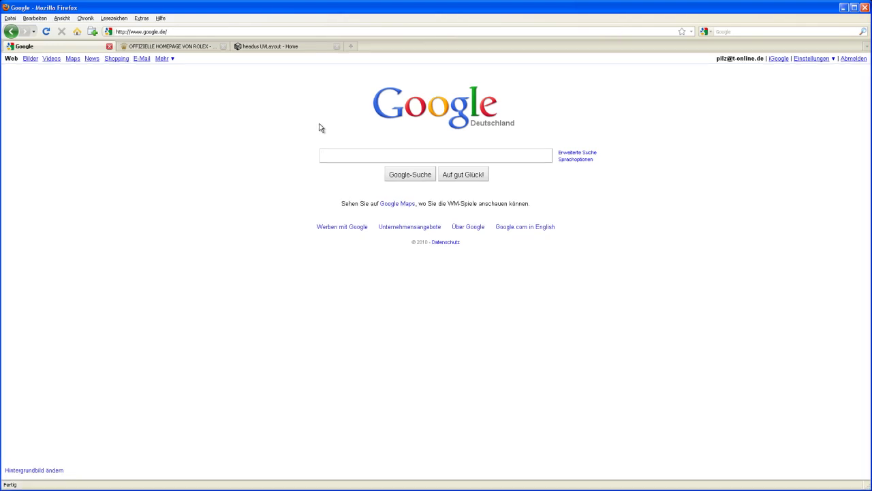
text(micrgramma)
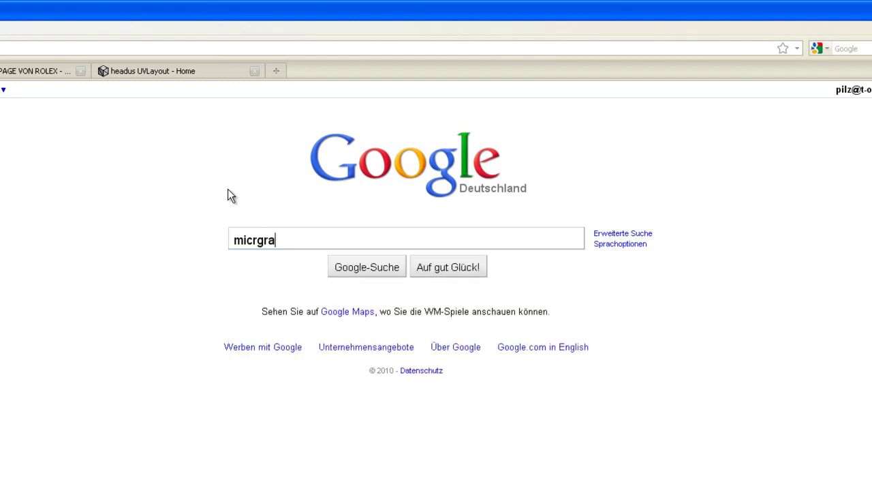
text( font)
key(Return)
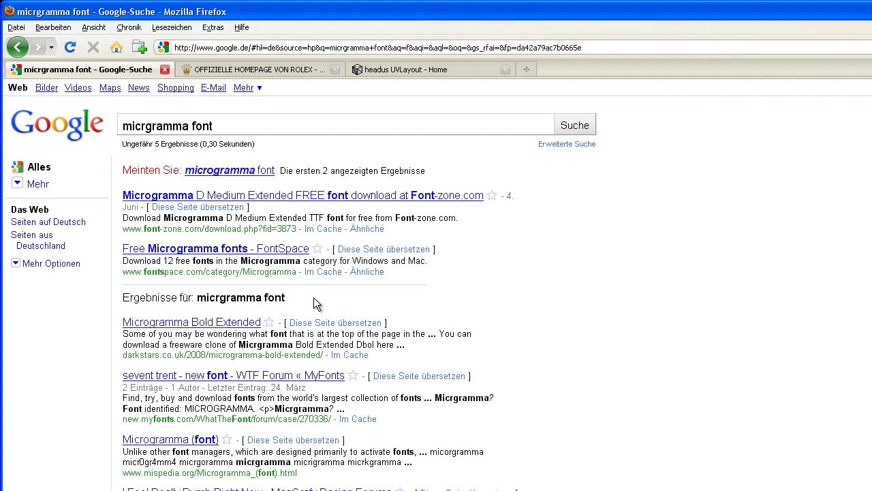
click(205, 195)
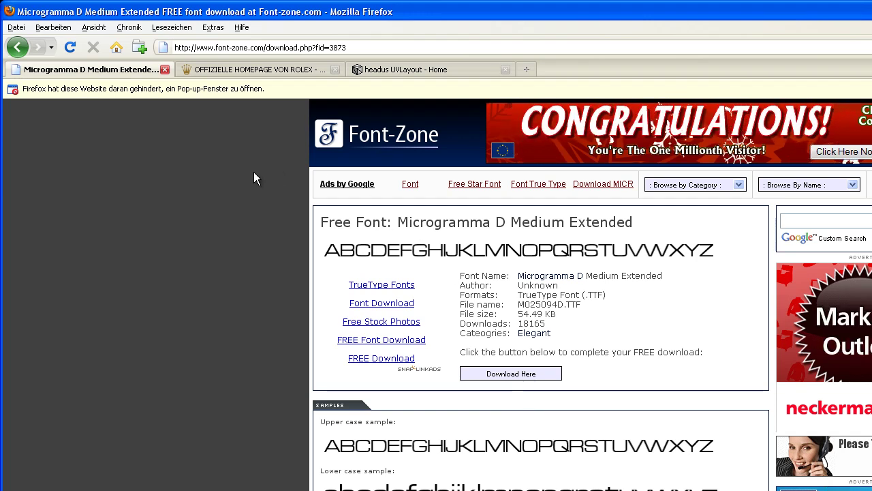
Return to Google, search for "baskerville old face" and open the free font download page on broble.com.
click(17, 47)
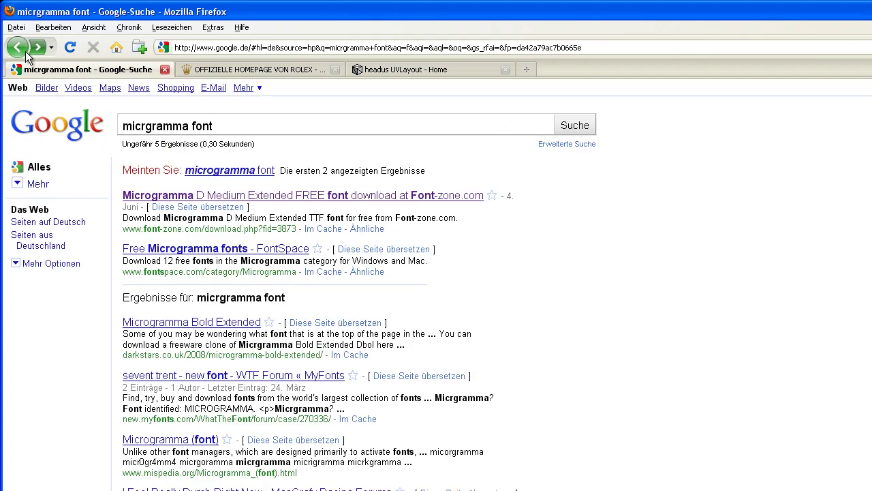
drag(214, 125, 118, 129)
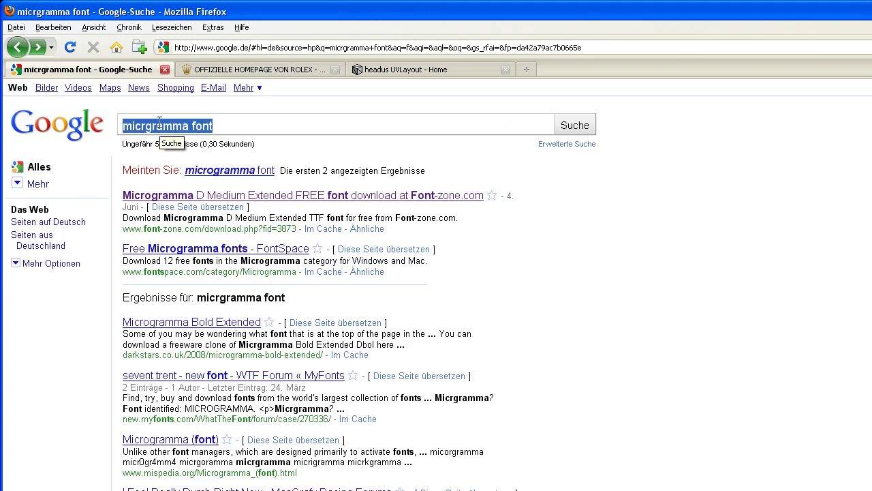
text(baskervill)
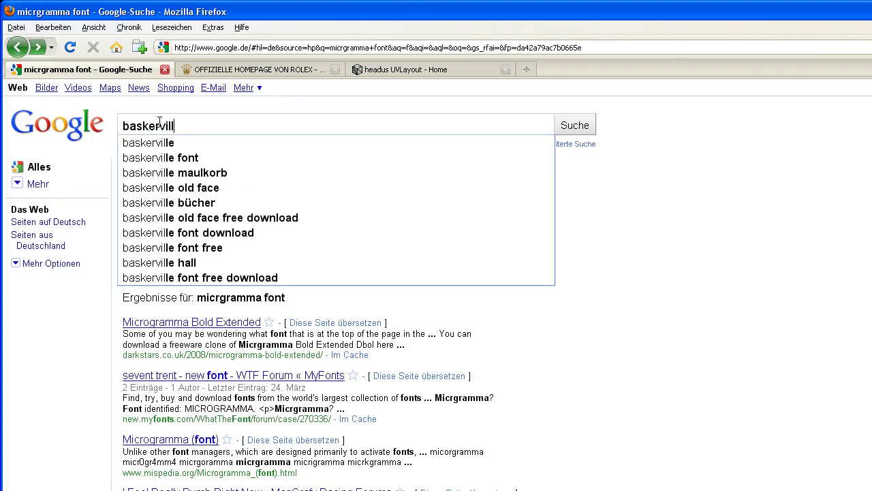
text(e old face)
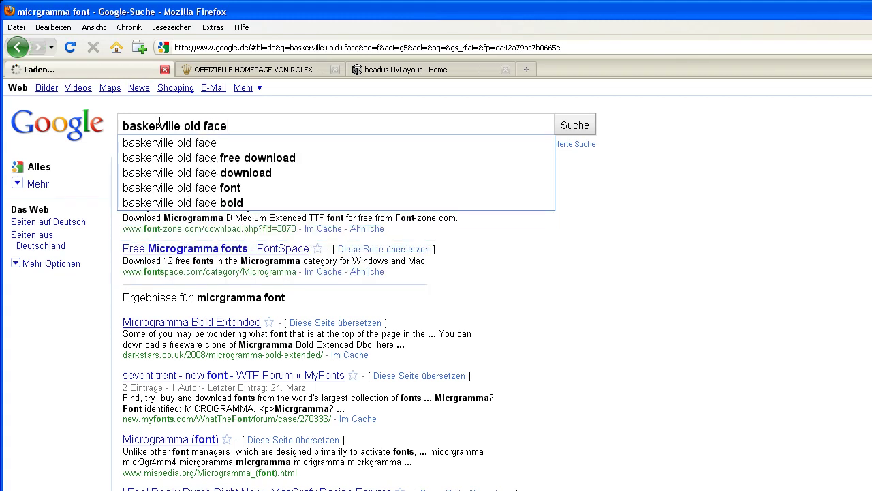
key(Return)
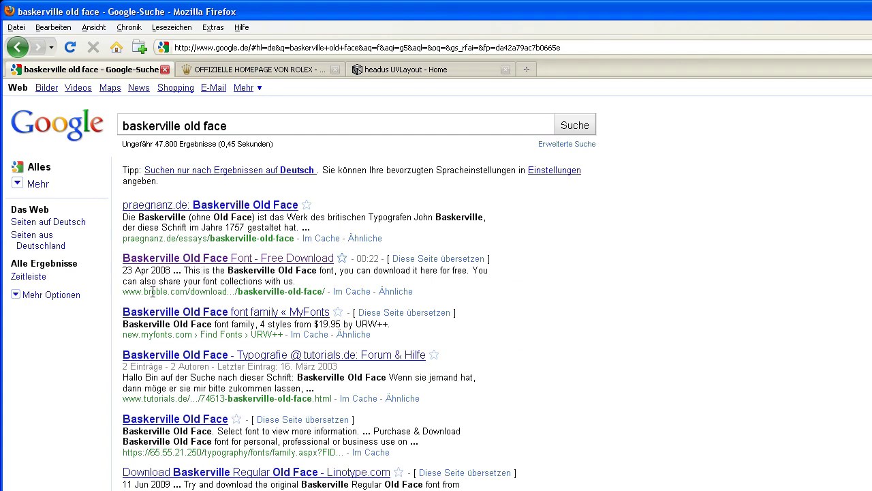
click(204, 258)
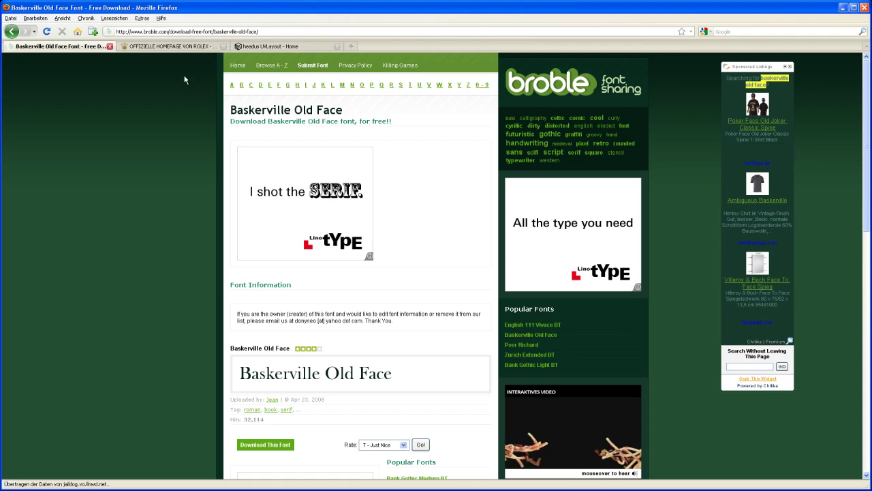
On the Rolex website, go to the 40 mm steel Cosmograph Daytona model and enlarge its picture.
click(175, 47)
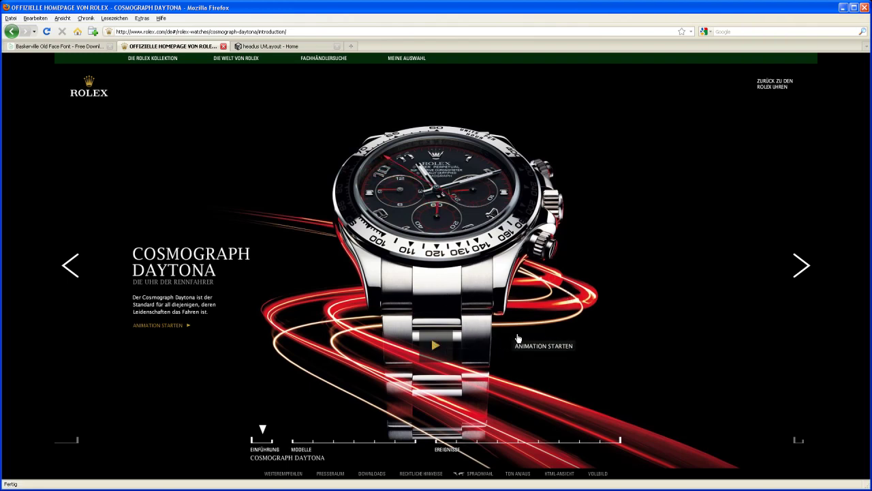
click(320, 433)
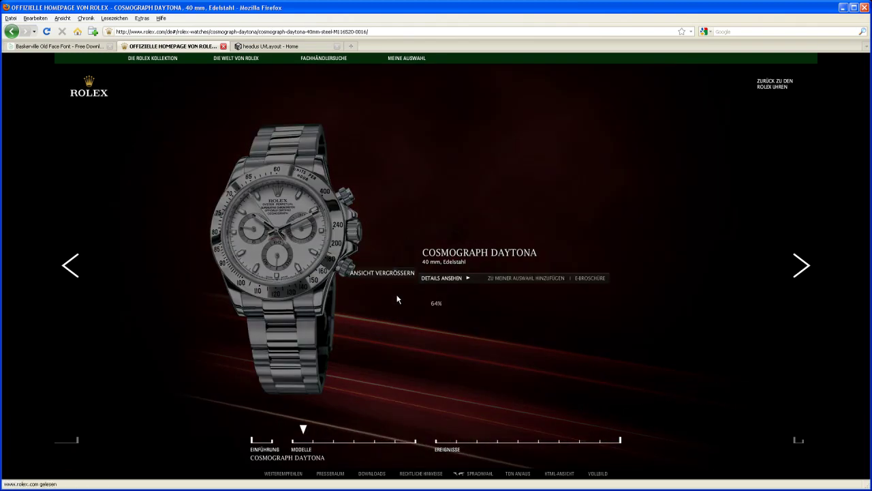
click(422, 341)
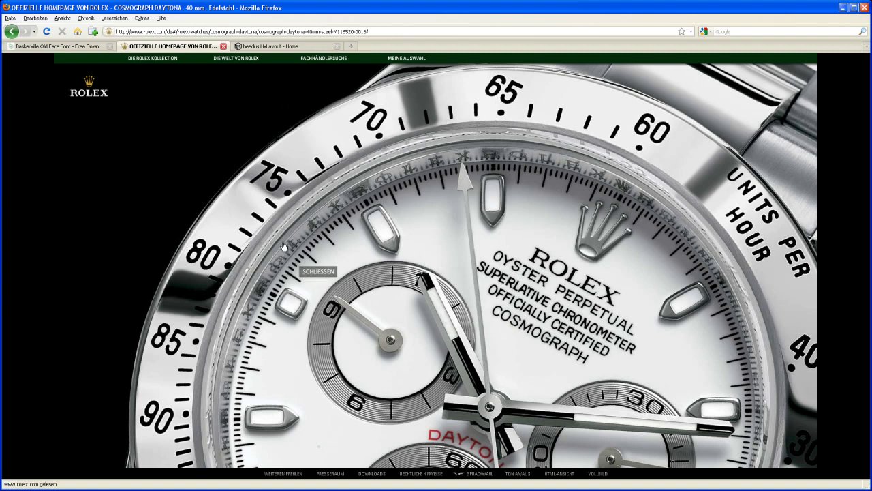
Go back to the Google home page and run an image search for "rolex daytona".
click(73, 48)
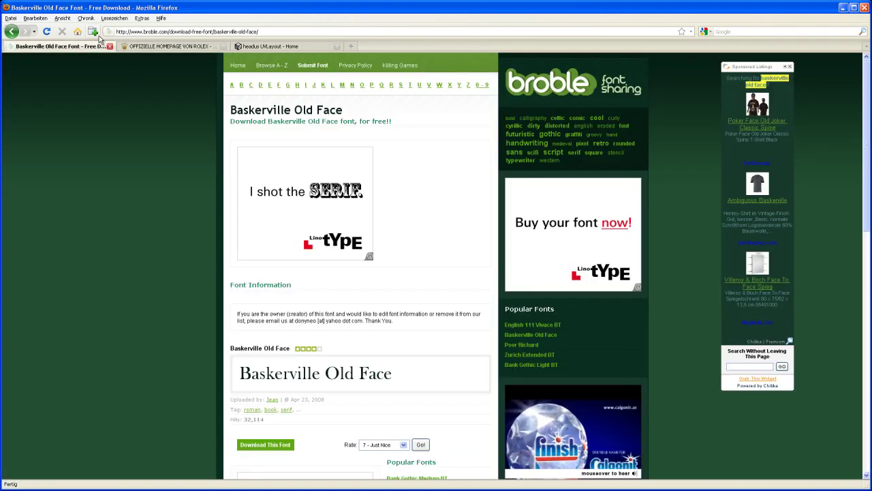
click(78, 32)
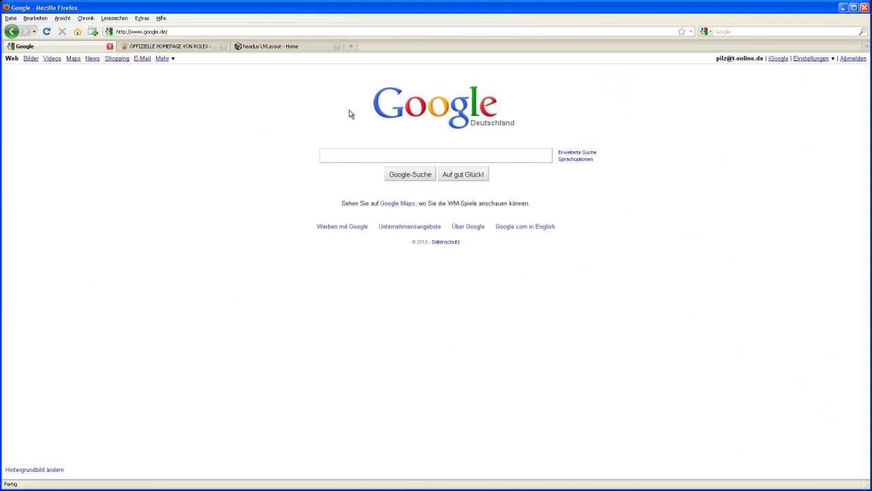
text(role)
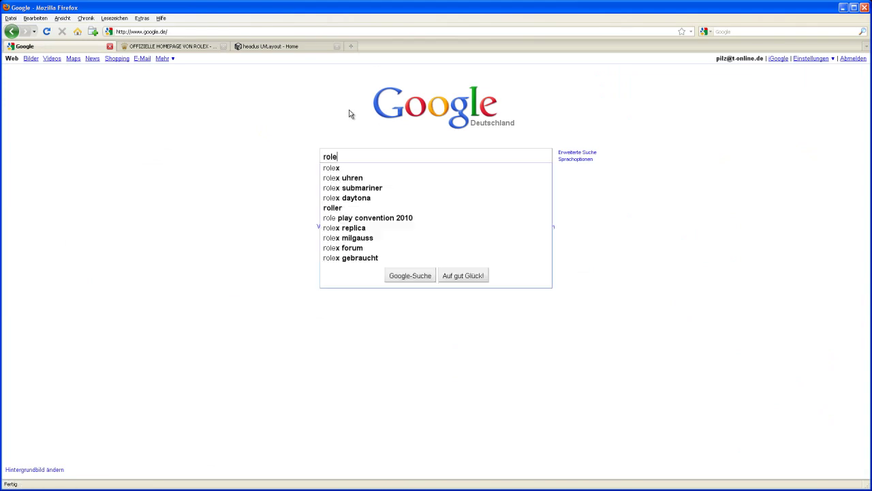
text(x daytona)
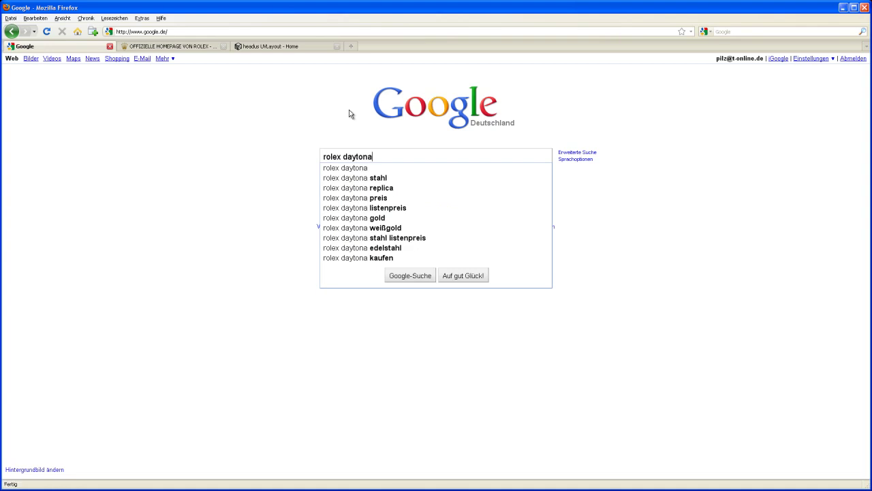
click(33, 59)
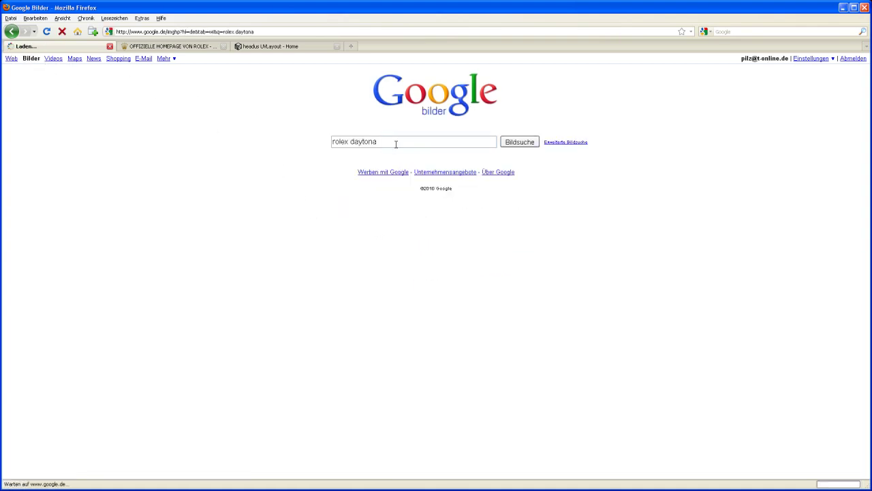
key(Return)
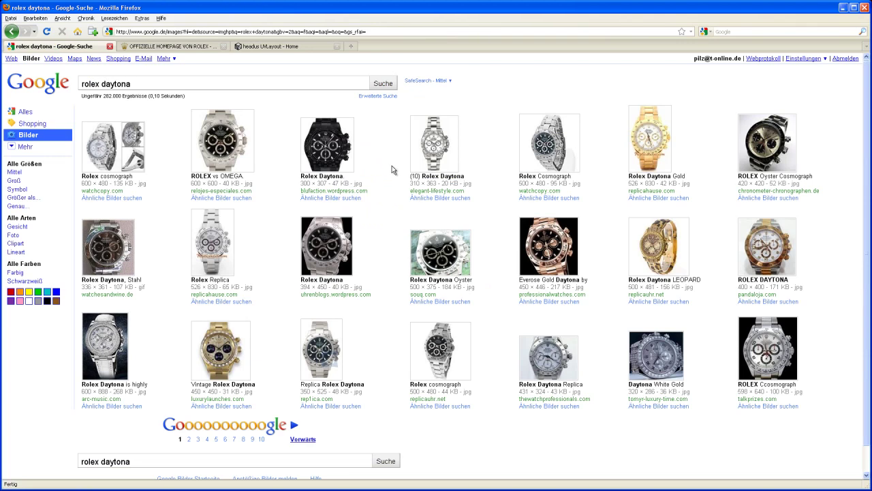
Limit the image results to large ones and view daytona_ffb31ec2.jpg from the second results page at its original size.
click(18, 180)
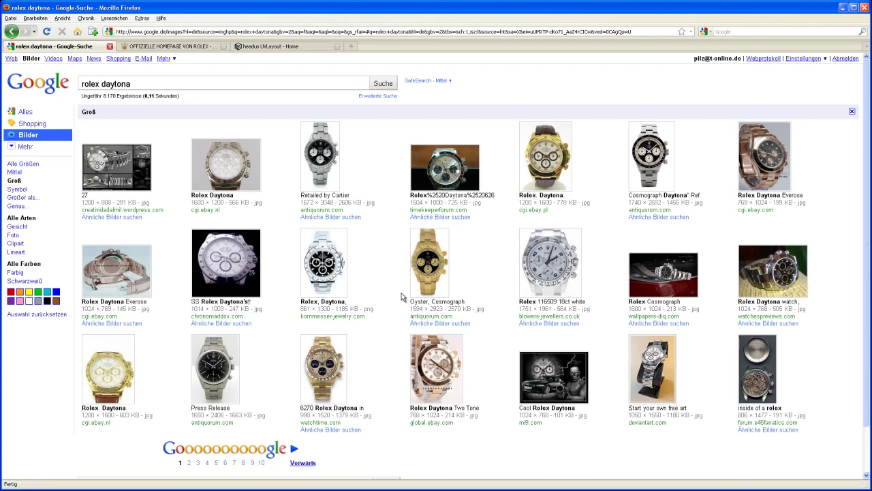
click(310, 463)
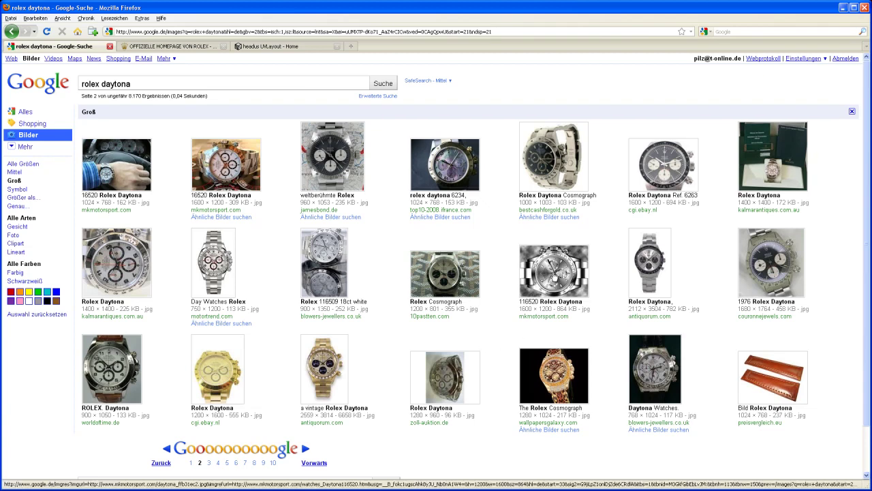
click(553, 276)
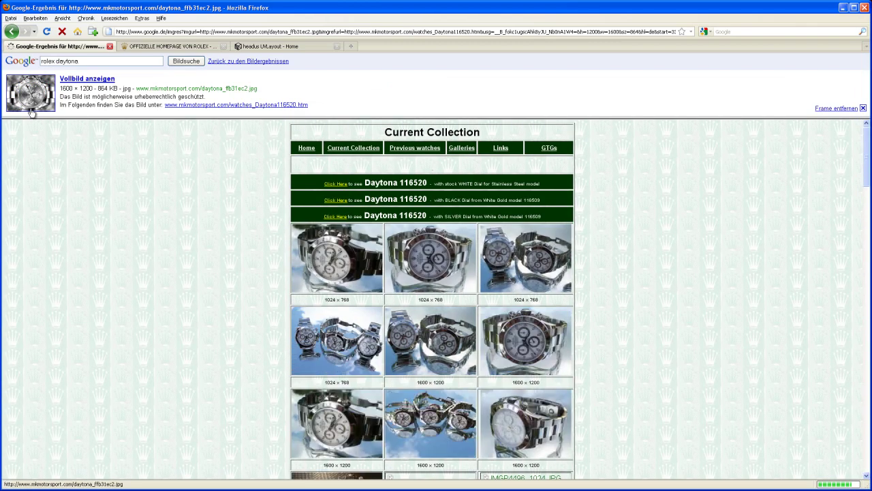
click(86, 79)
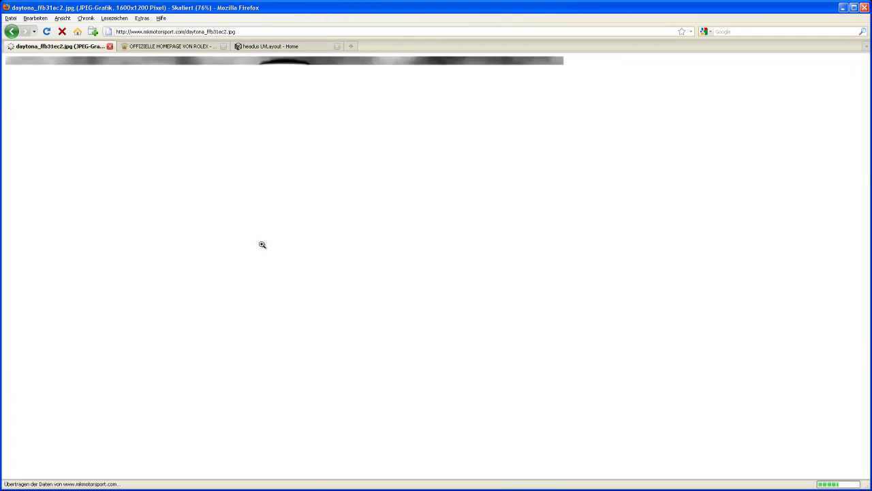
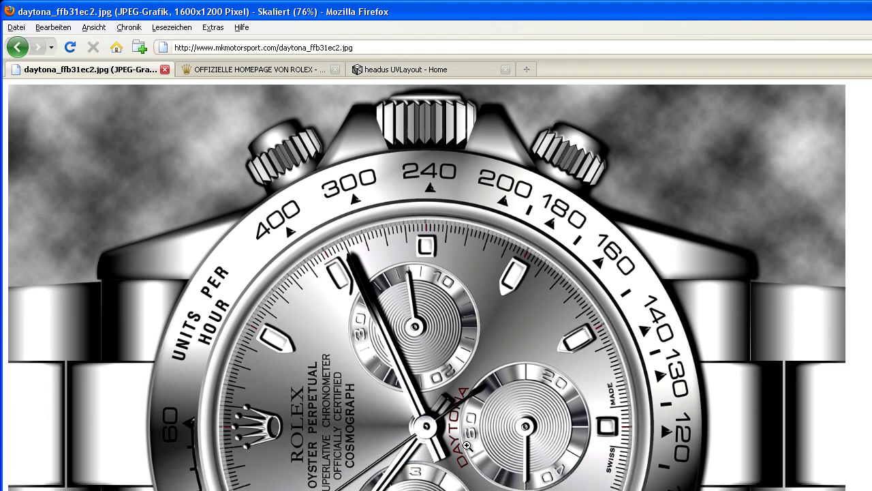
click(476, 454)
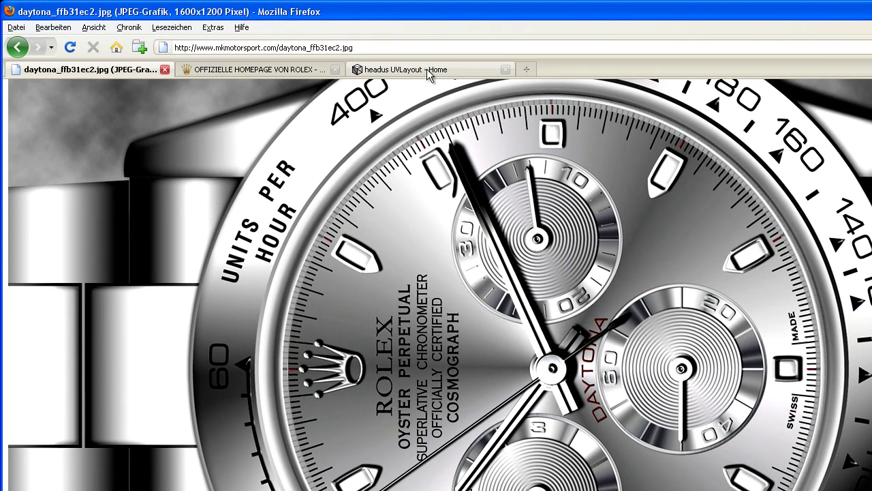
Show the headus UVLayout home page that is already open in the browser.
click(427, 70)
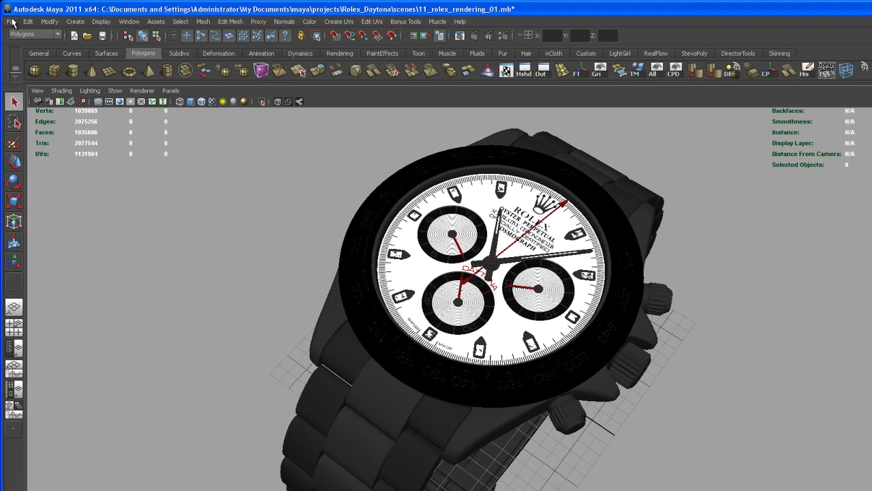
Create a new Maya project named Rolex_Watch_Daytona with the default project locations.
click(11, 21)
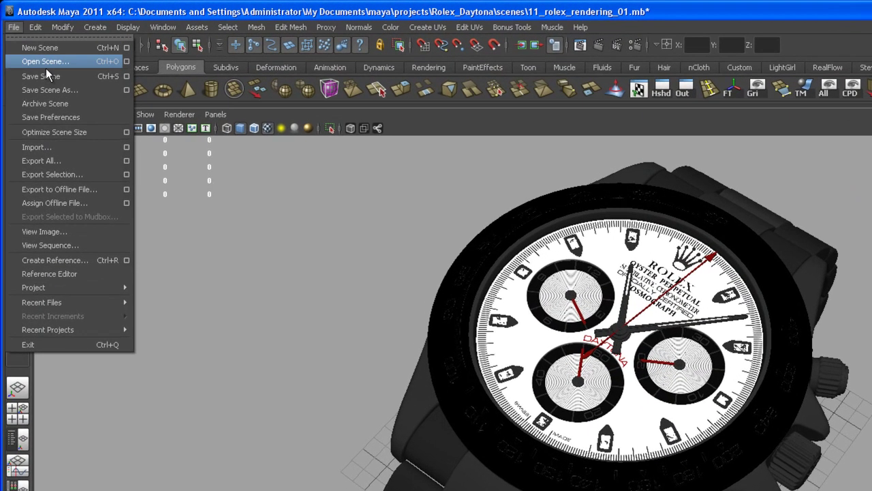
mouse_move(70, 229)
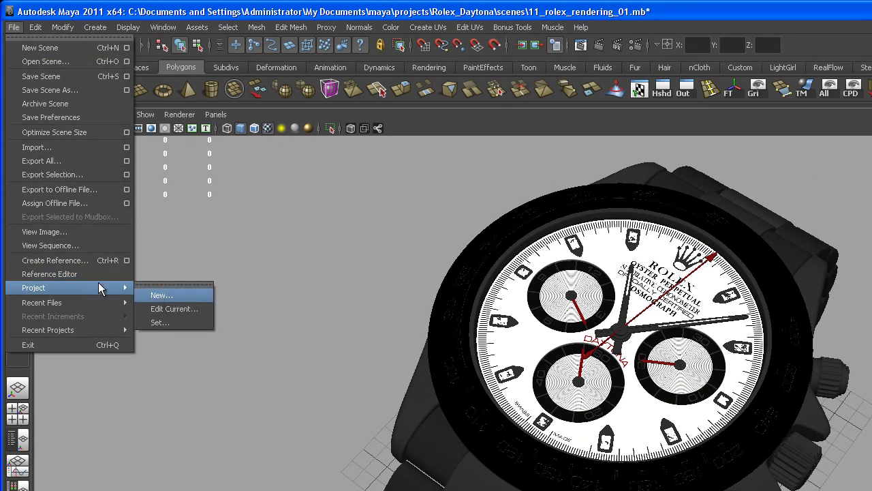
click(162, 295)
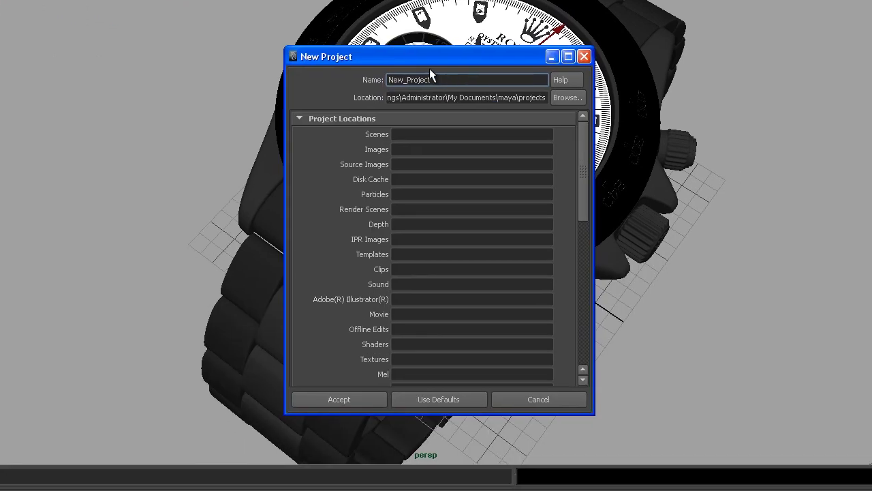
double_click(400, 86)
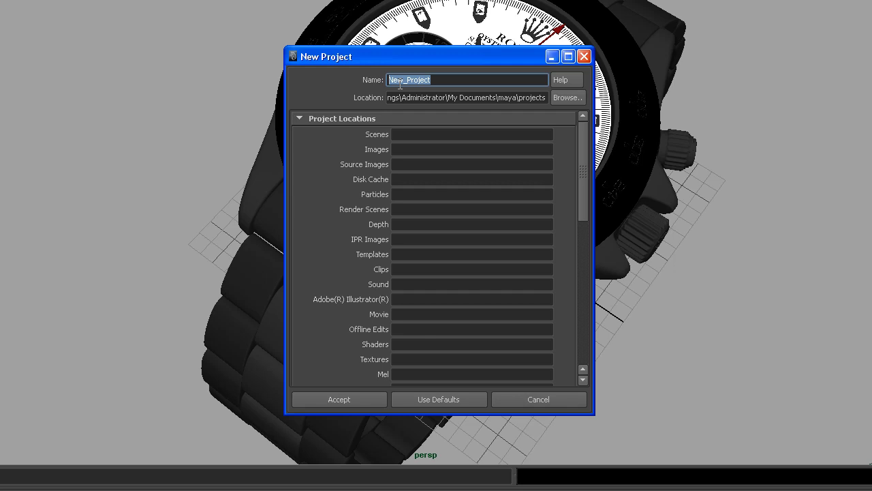
text(ROlex_Watch_Daytona)
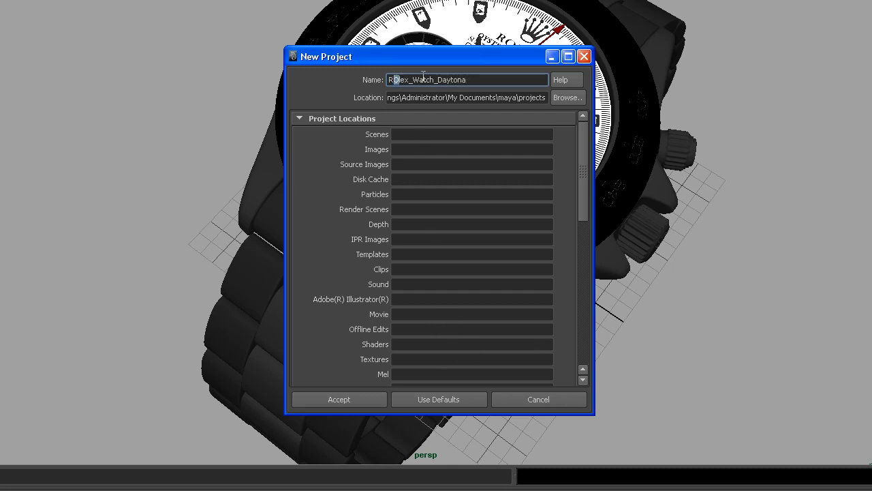
text(o)
click(443, 402)
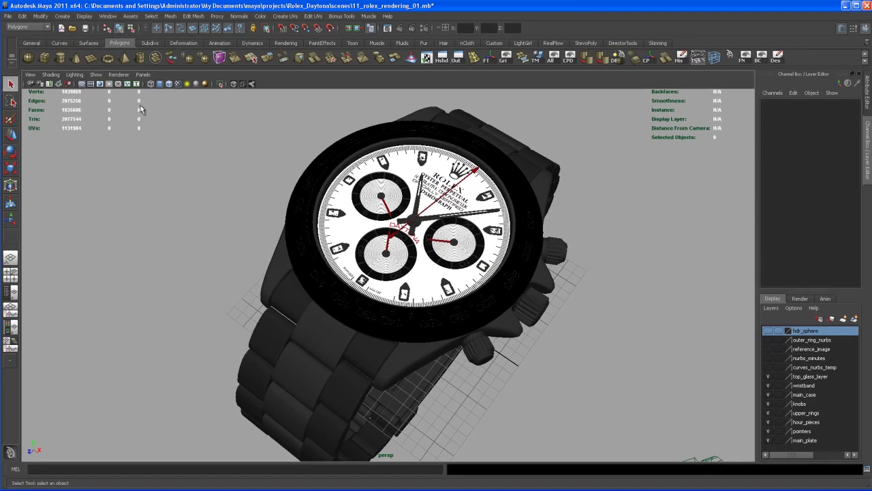
Start a new empty scene and discard the changes to the watch rendering scene.
click(10, 18)
click(18, 32)
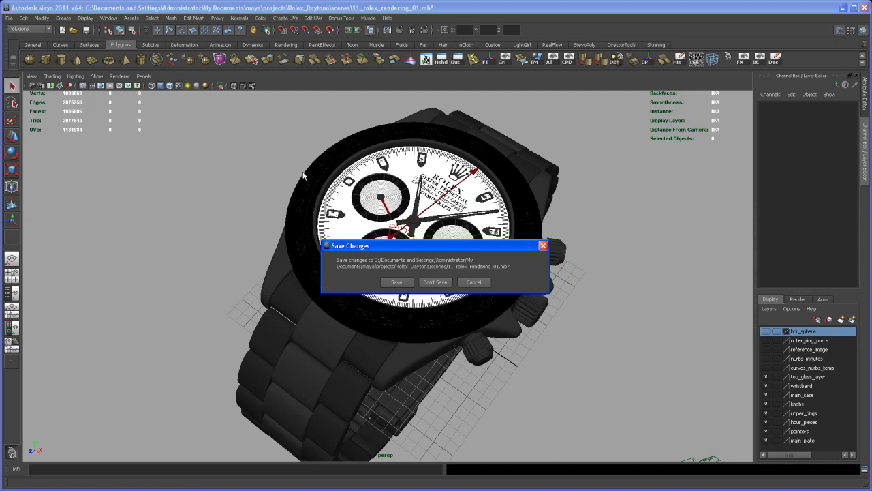
click(435, 281)
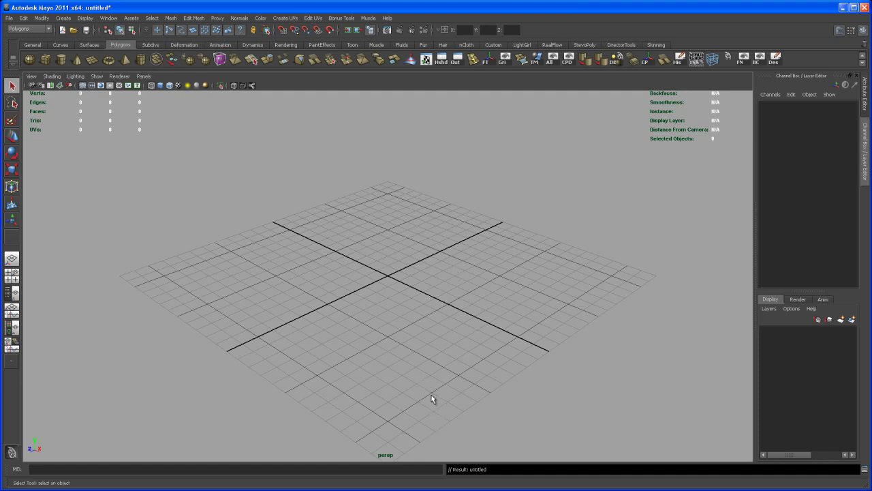
Switch to Firefox and save the daytona_ffb31ec2.jpg picture as reference_image in the Rolex_Watch_Daytona project's sourceimages folder, replacing the existing file.
key(alt+Tab)
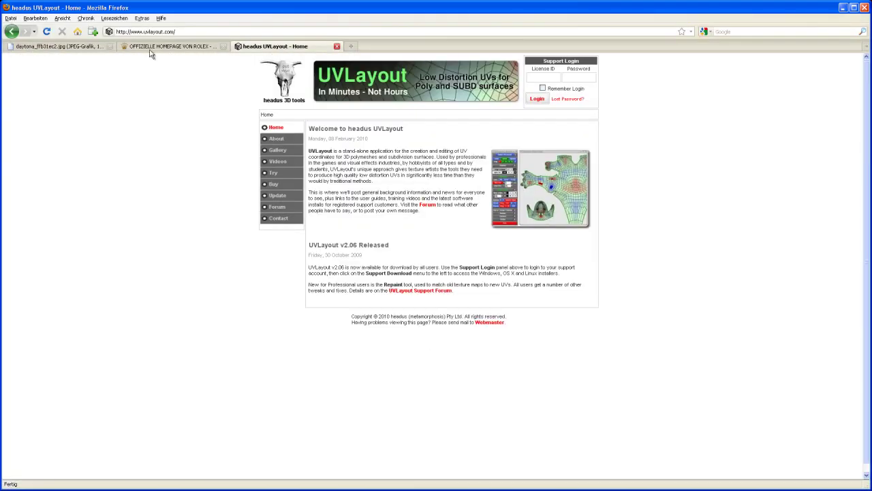
click(88, 48)
right_click(329, 205)
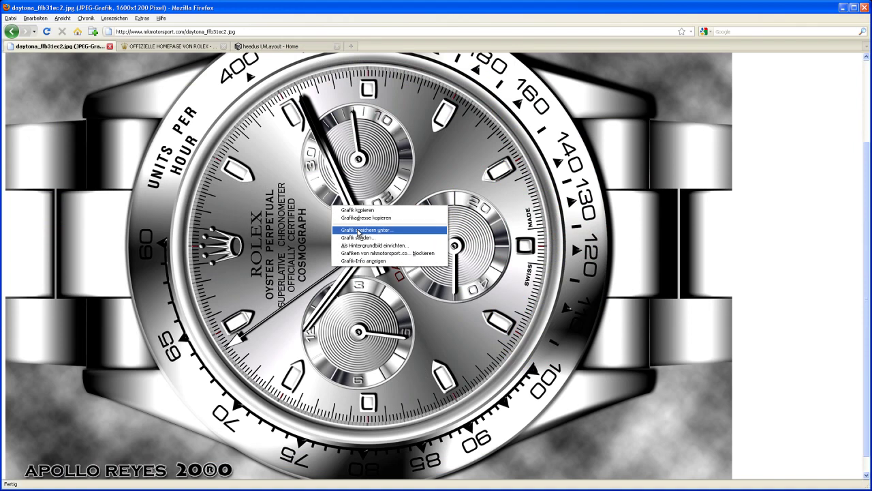
click(360, 233)
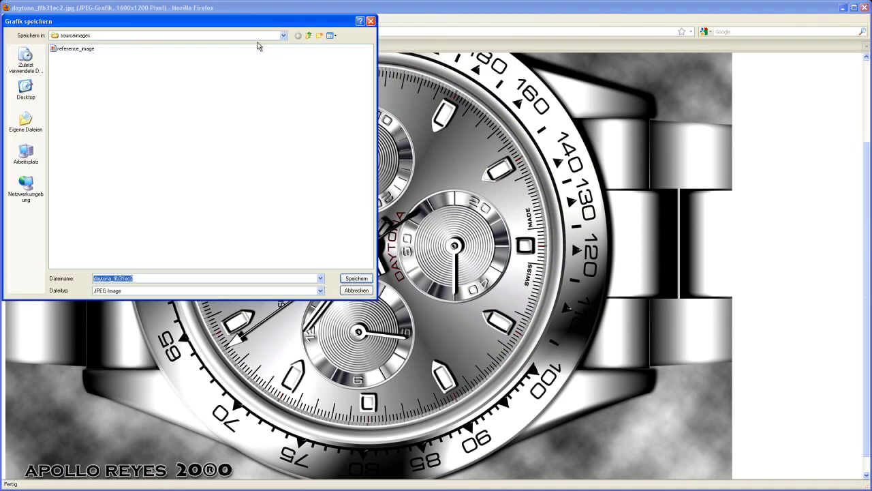
click(308, 35)
click(308, 35)
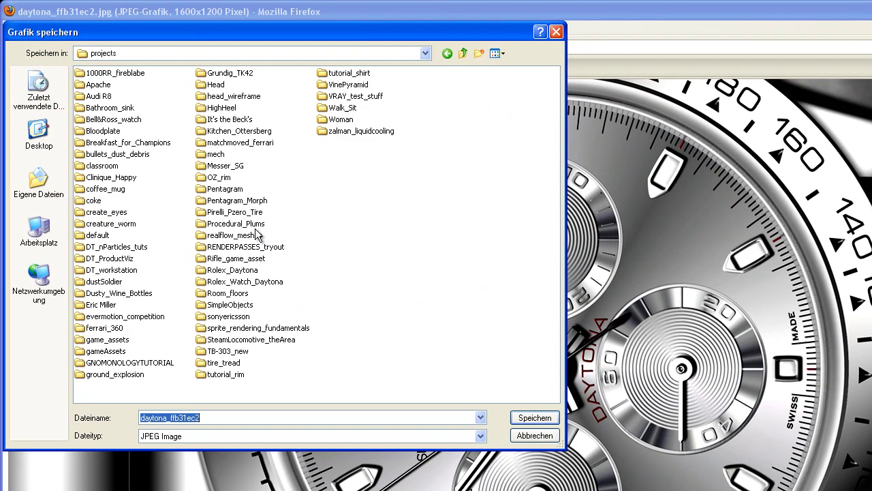
double_click(235, 284)
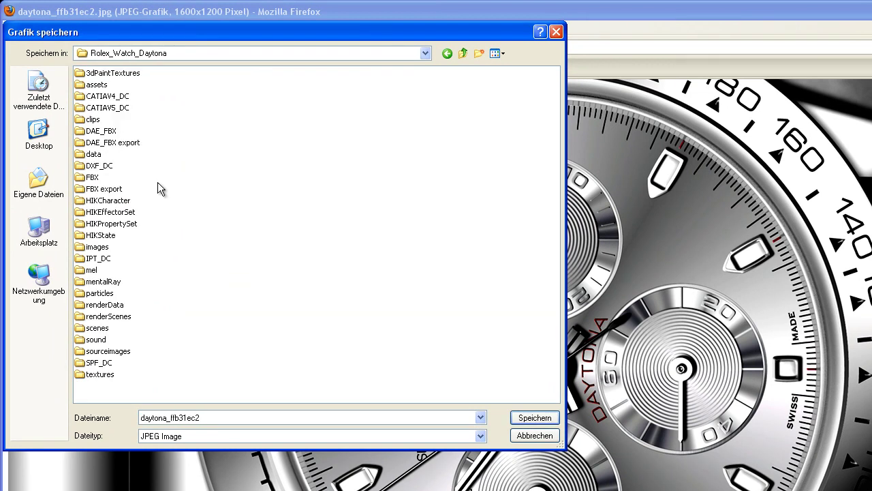
double_click(117, 352)
click(116, 73)
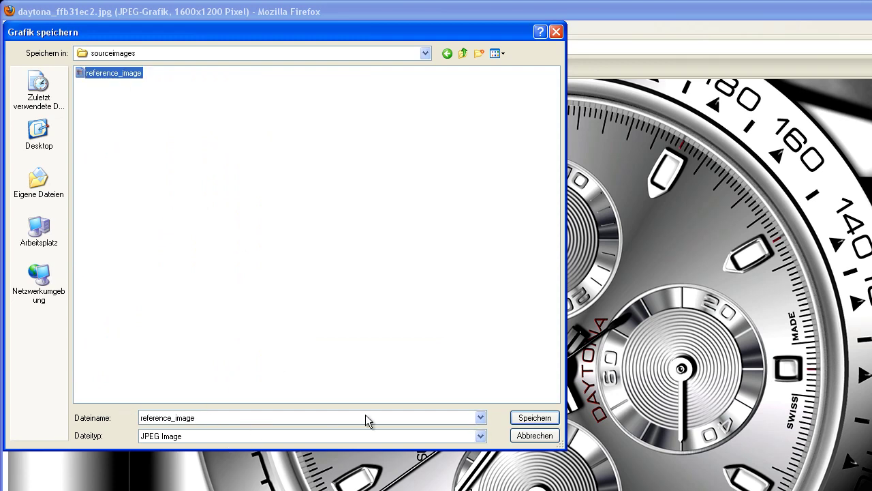
click(533, 417)
click(569, 413)
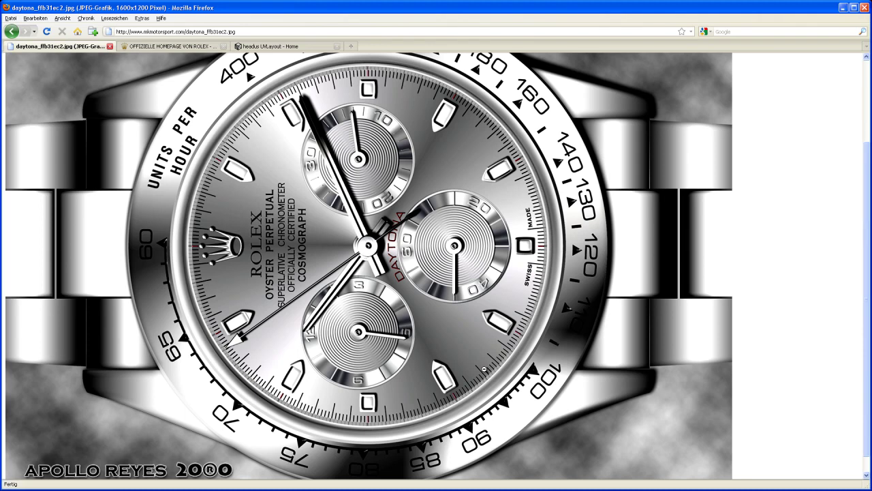
In Windows Explorer, browse to maya\projects\Rolex_Watch_Daytona\sourceimages and view reference_image in the picture viewer.
key(super+e)
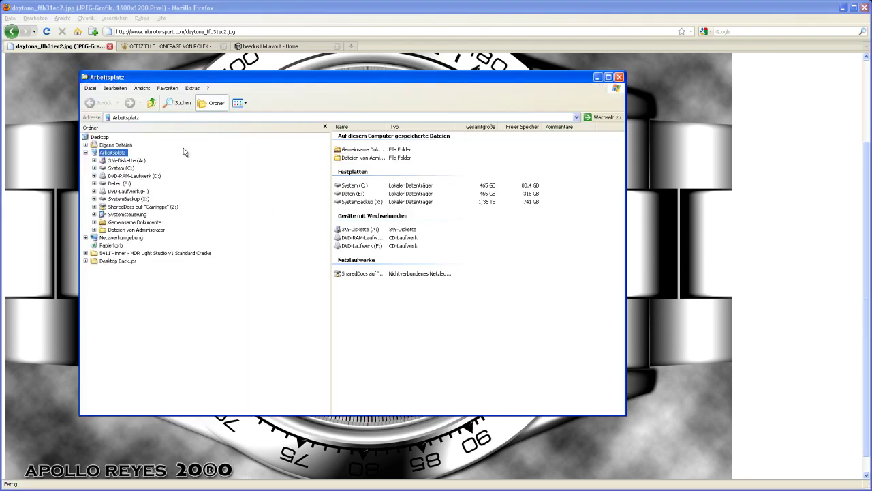
click(124, 145)
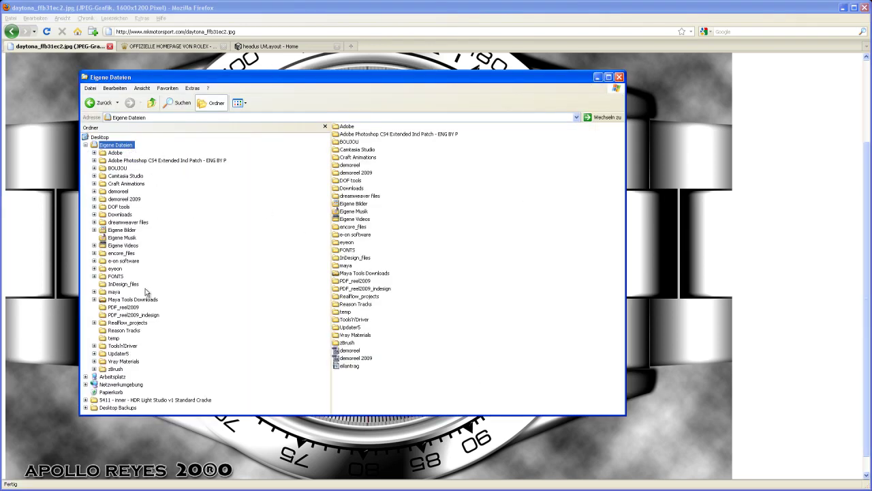
click(115, 292)
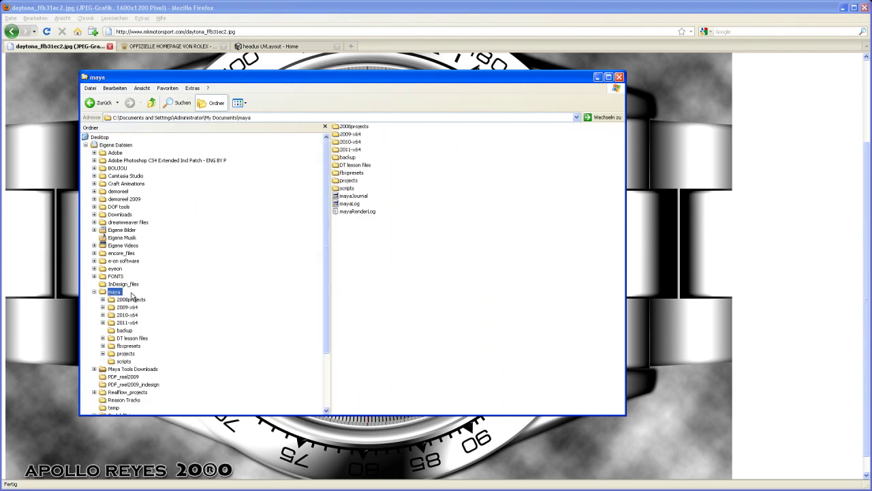
click(126, 353)
drag(330, 266, 326, 299)
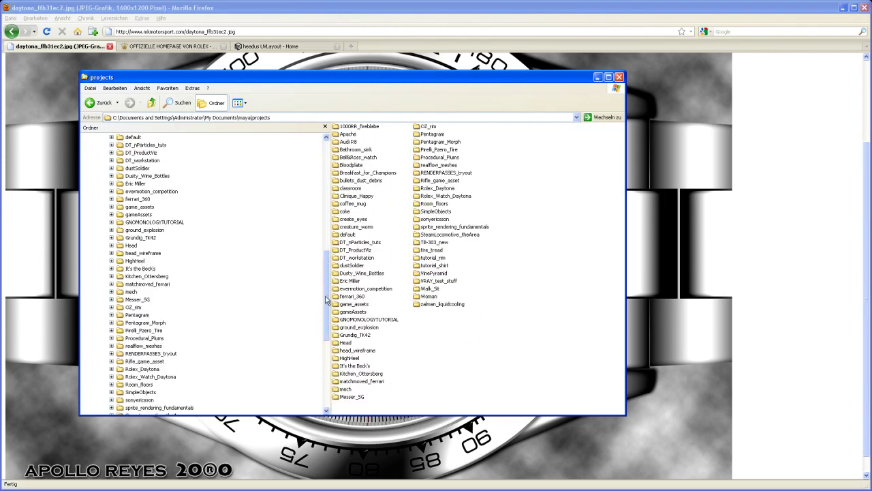
click(159, 377)
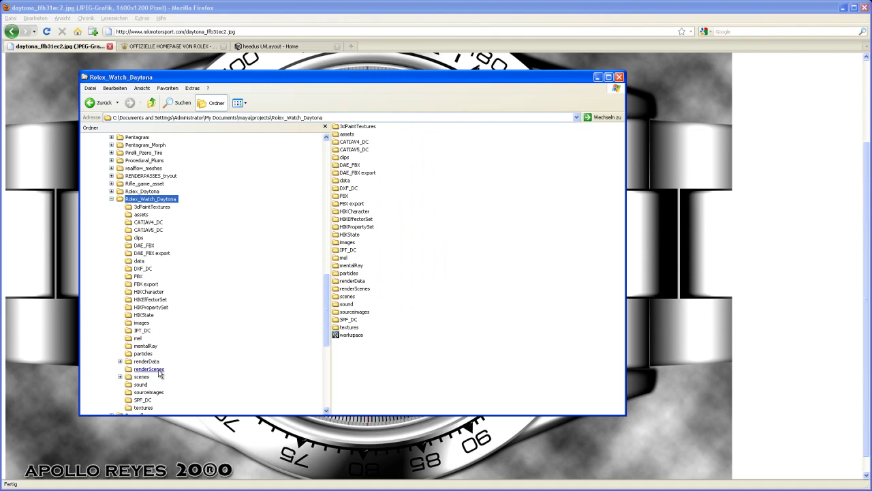
click(156, 392)
click(352, 127)
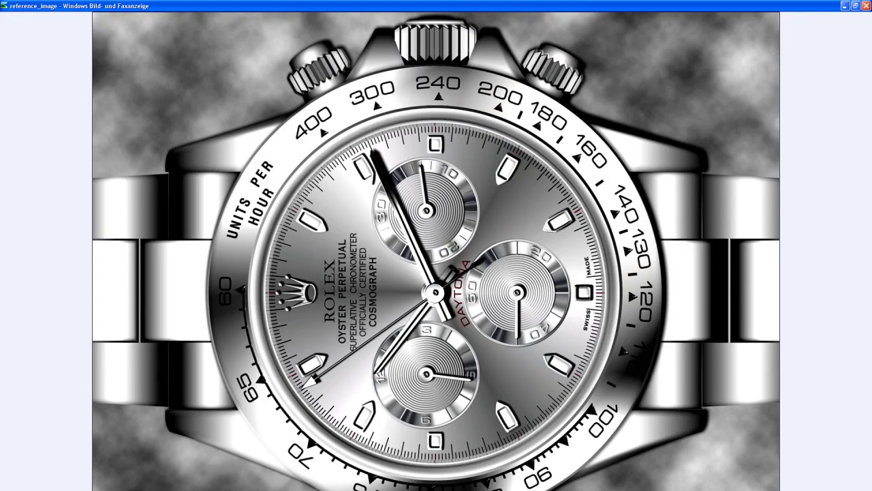
Rotate the watch picture 90° clockwise, save it over reference_image in sourceimages, and leave the picture viewer and Explorer.
key(ctrl+k)
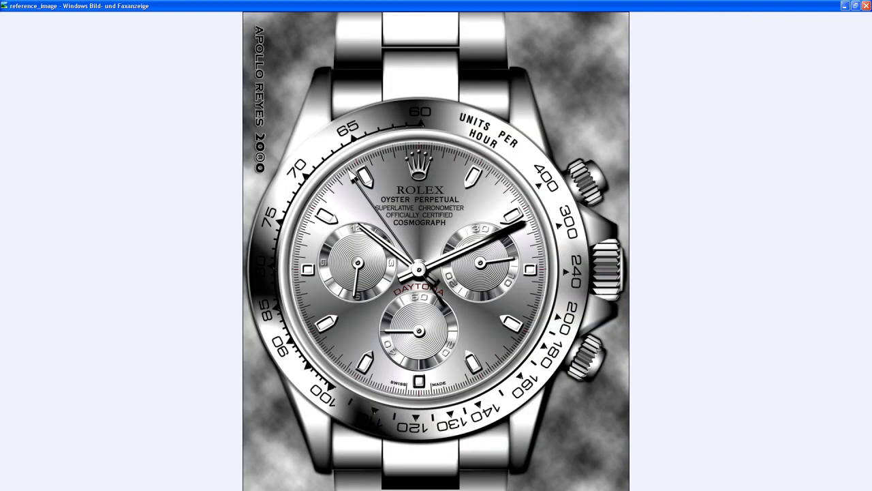
key(ctrl+c)
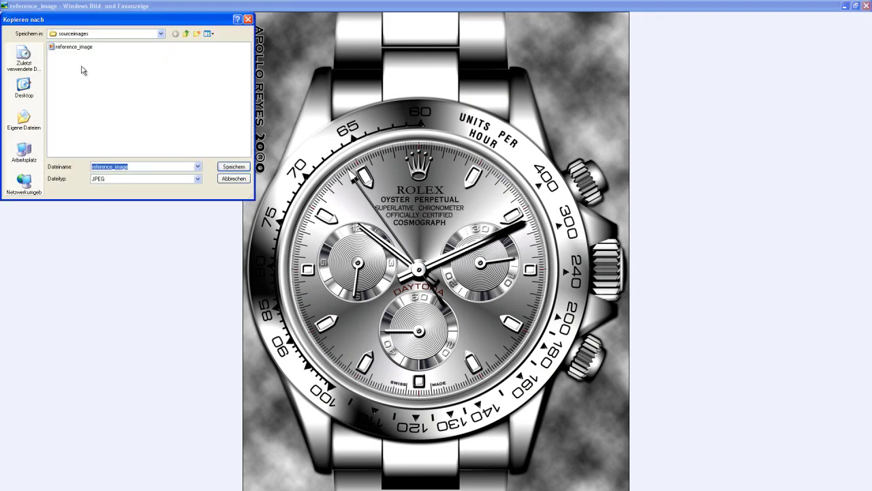
click(71, 47)
click(231, 170)
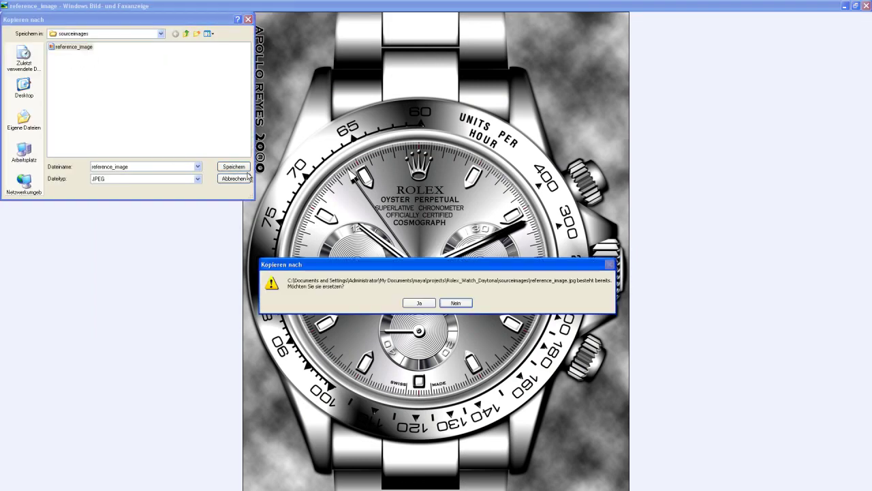
click(428, 304)
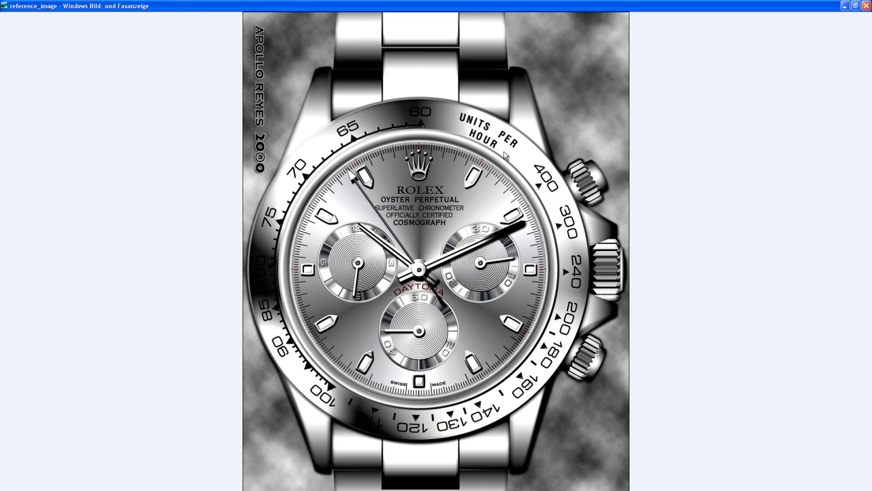
click(845, 6)
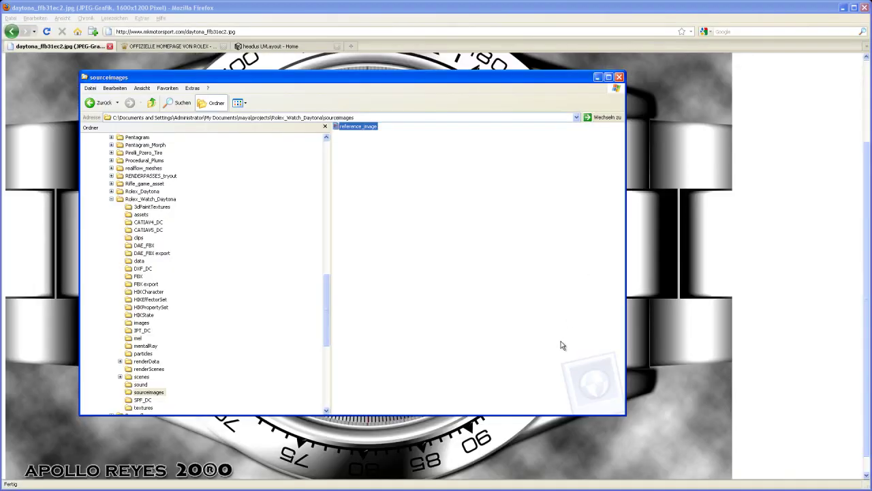
click(619, 77)
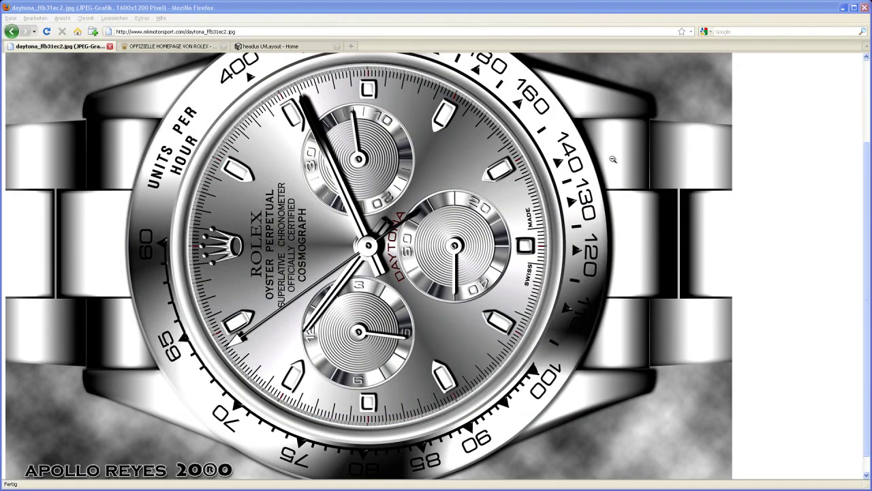
Switch back to Maya, show the four-view layout and import reference_image.jpg as an image plane for the top view.
key(alt+Tab)
key(alt+Tab)
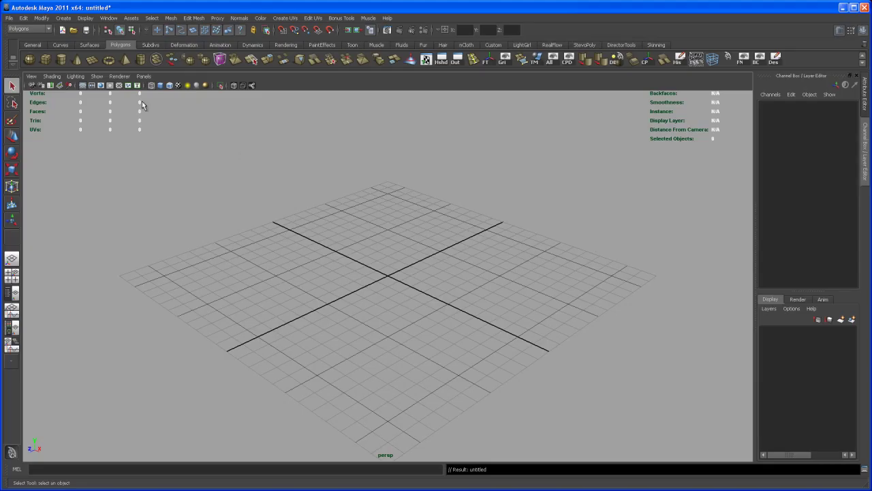
key(space)
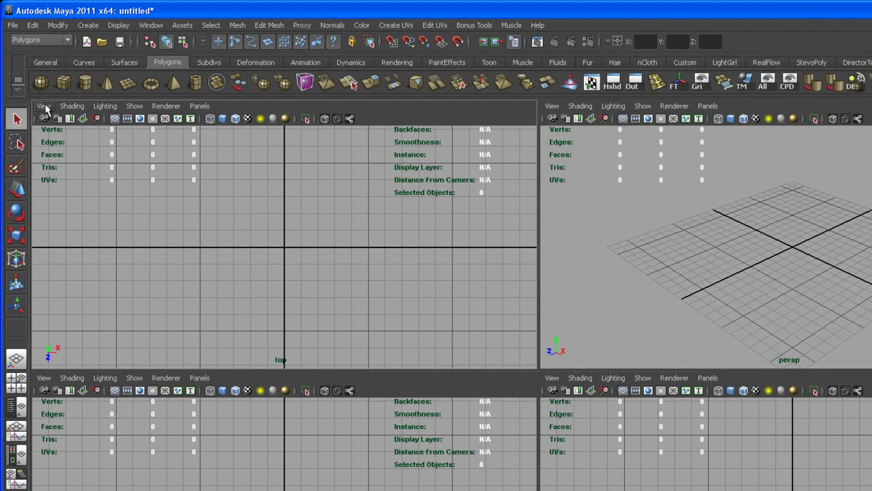
click(43, 105)
mouse_move(121, 286)
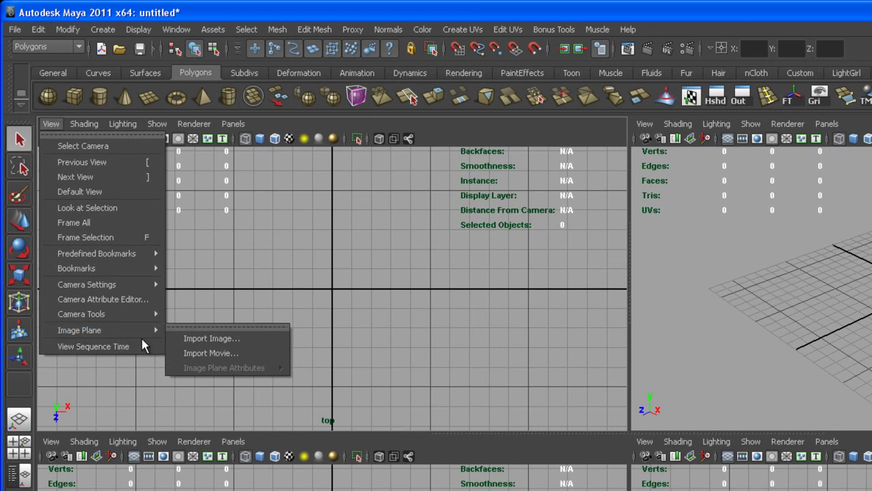
click(213, 337)
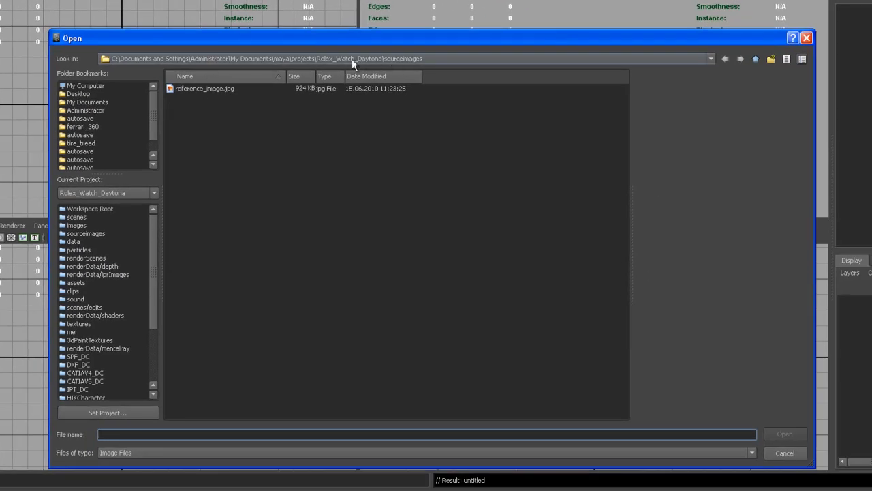
double_click(211, 89)
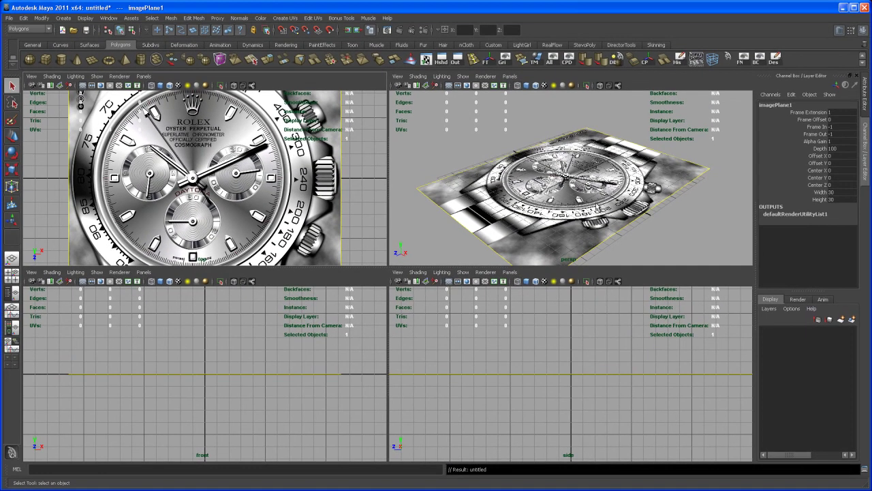
Select the watch image plane in the perspective view and lower it beneath the grid with a Center Y of -12.9.
alt+drag(624, 150, 616, 128)
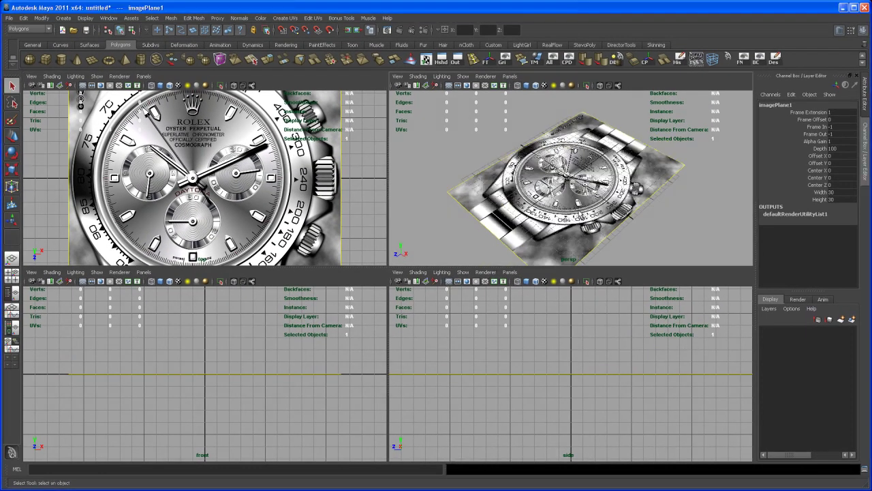
key(space)
alt+drag(565, 214, 501, 226)
click(501, 225)
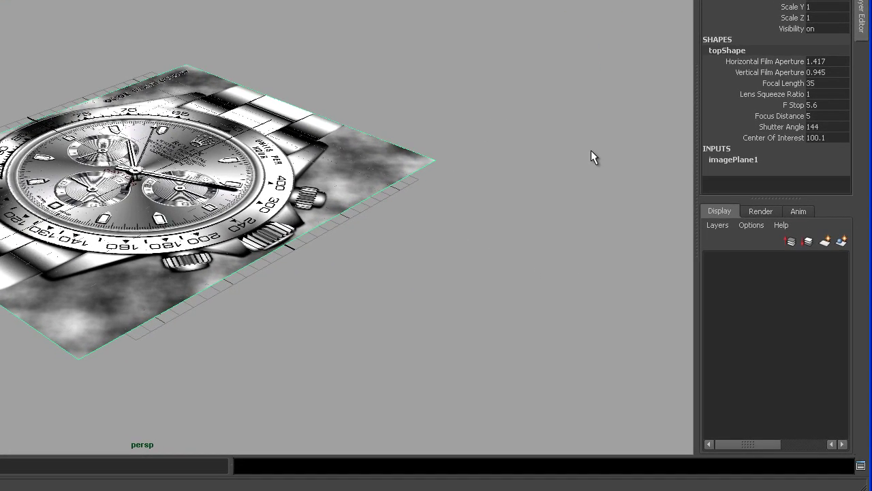
click(734, 160)
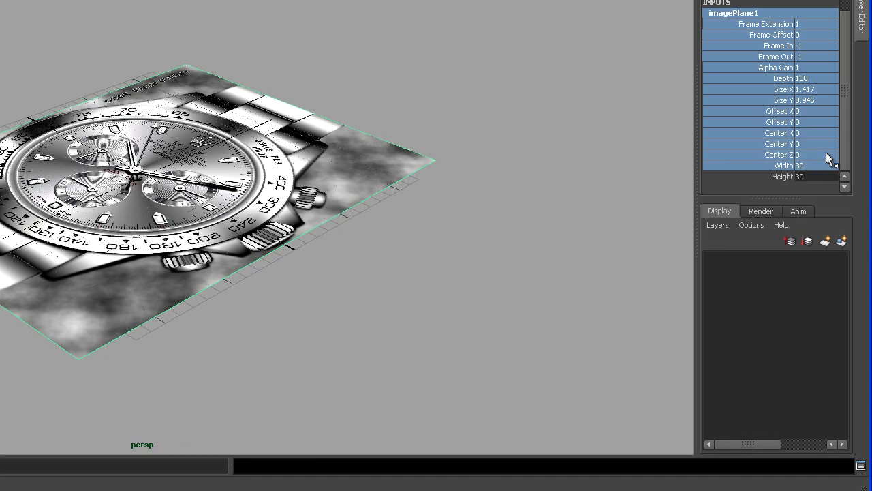
click(787, 148)
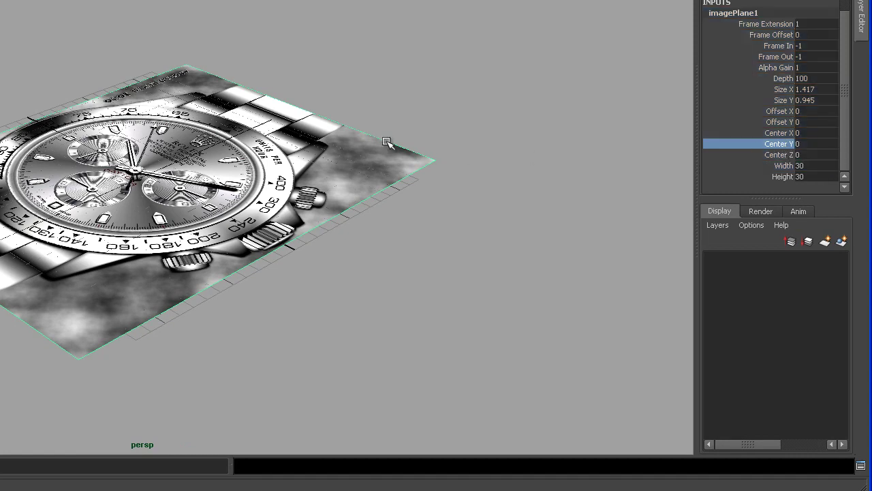
middle_drag(390, 141, 303, 147)
In the top view, move the image plane sideways to Center X 1.01 so the hub of the watch hands meets the vertical grid axis.
key(space)
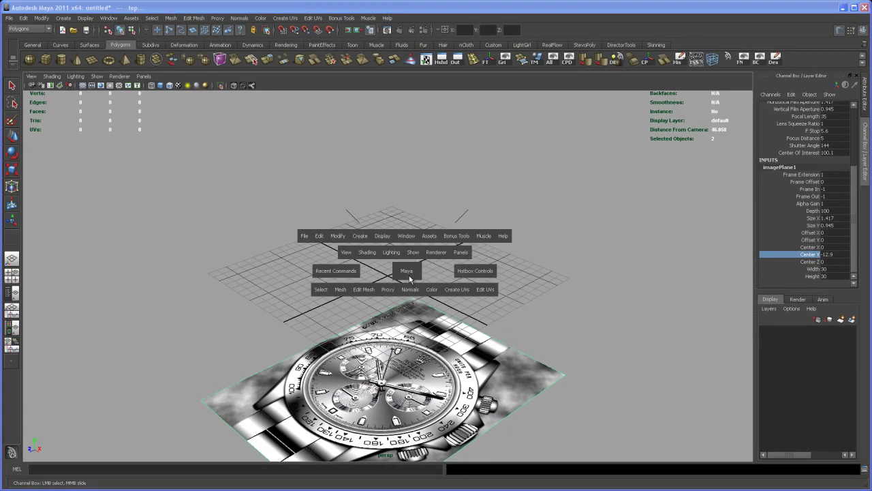
key(space)
scroll(496, 348, up, 5)
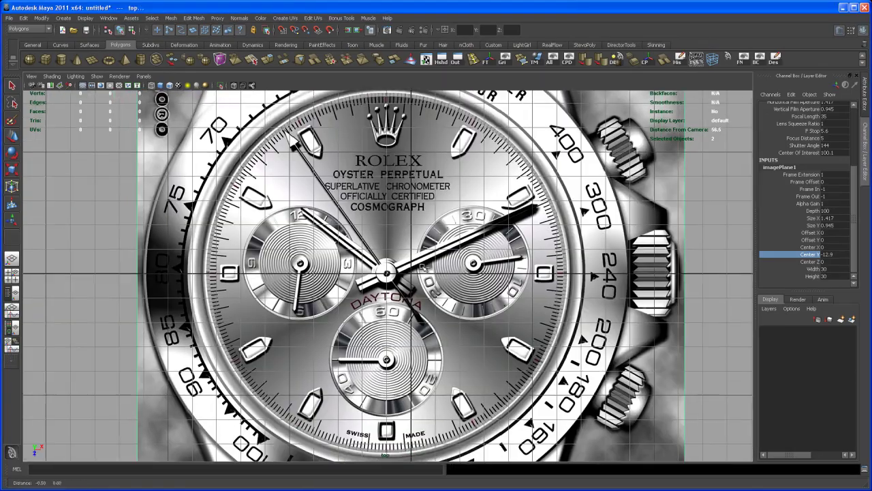
scroll(496, 347, up, 5)
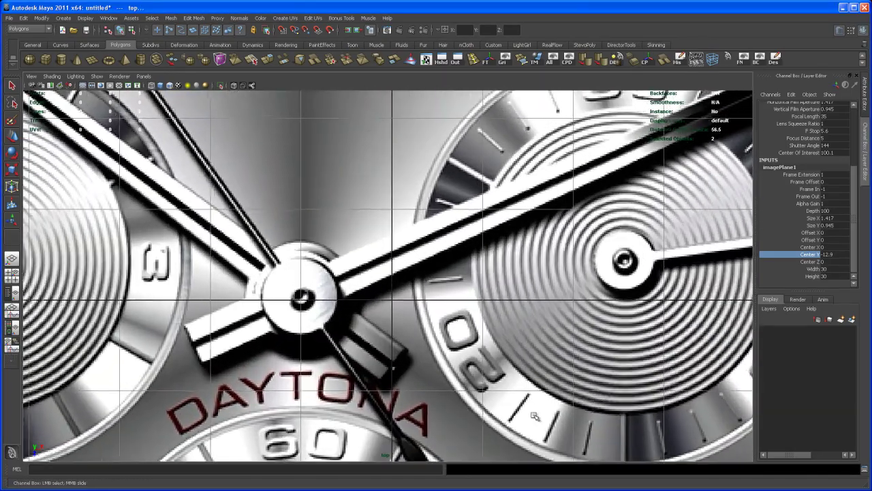
alt+middle_drag(535, 416, 501, 375)
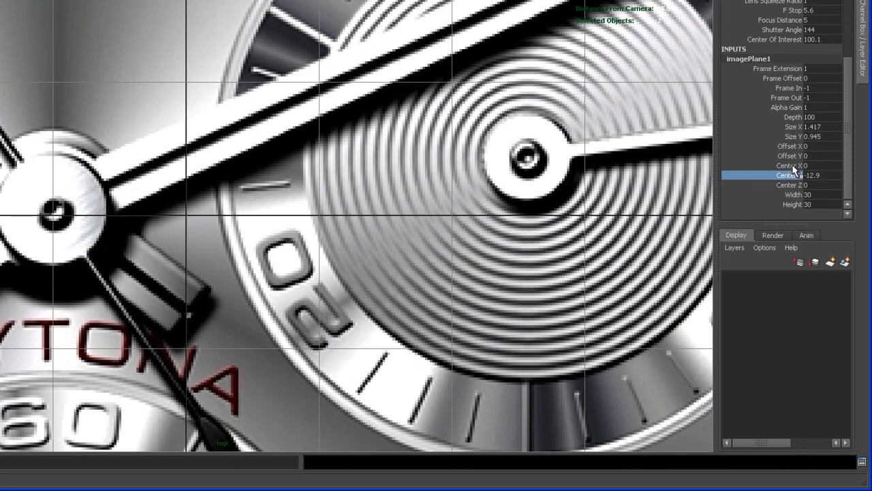
click(790, 166)
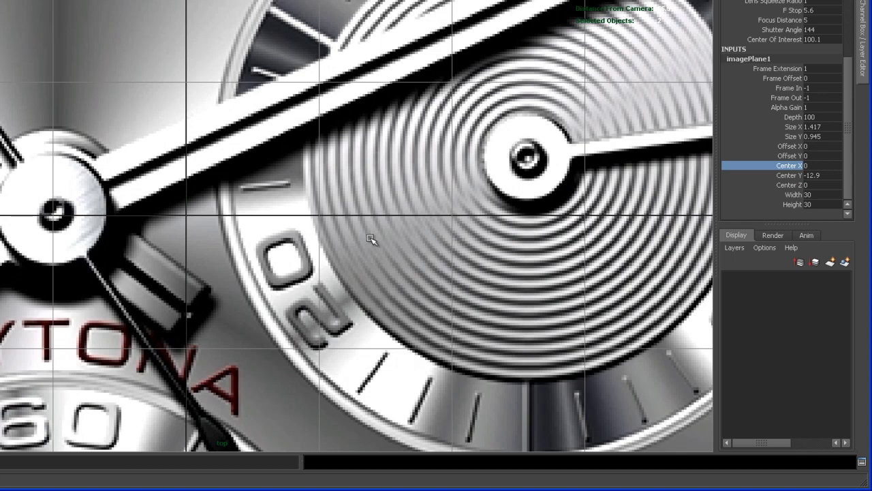
middle_drag(377, 238, 411, 244)
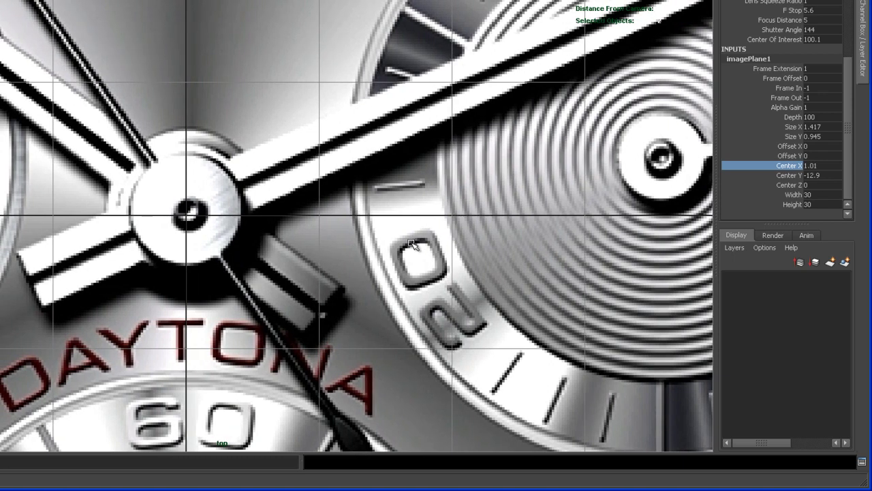
Fine-tune the hub's alignment with the grid origin by setting the image plane's Center Z to 0.04 and Center X to 1.
click(789, 184)
middle_drag(498, 227, 381, 231)
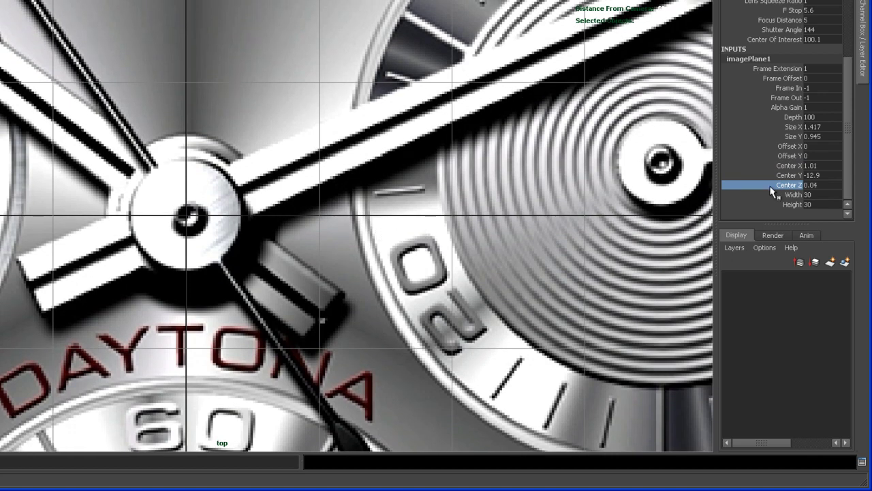
click(790, 166)
middle_drag(431, 205, 431, 208)
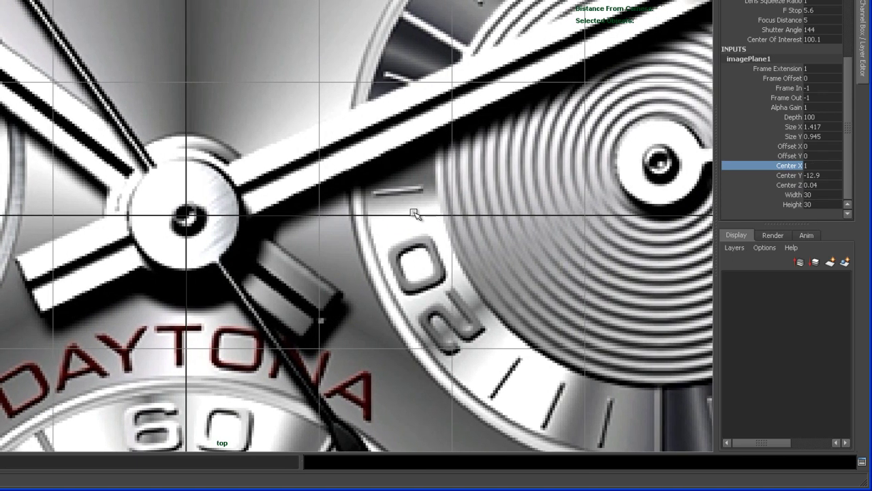
Examine the watch picture's alignment with the grid axes in the top view and its placement below the grid in the perspective view.
scroll(565, 243, down, 5)
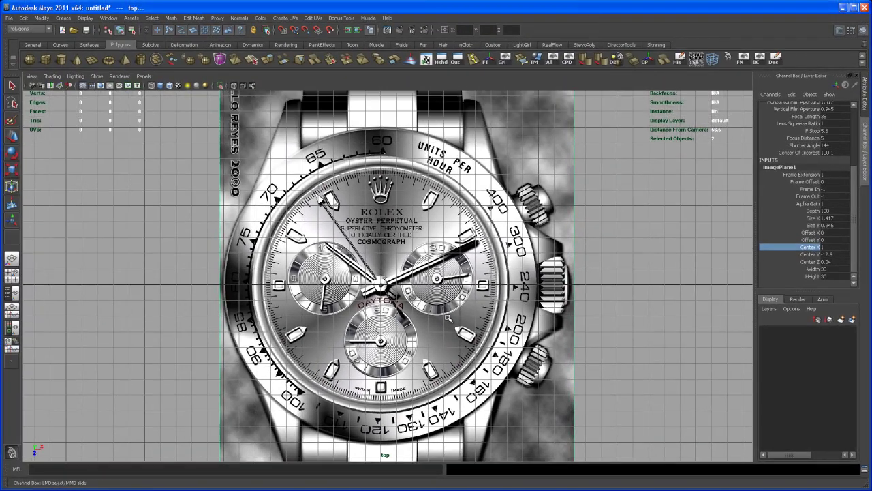
scroll(483, 264, up, 3)
scroll(483, 265, up, 2)
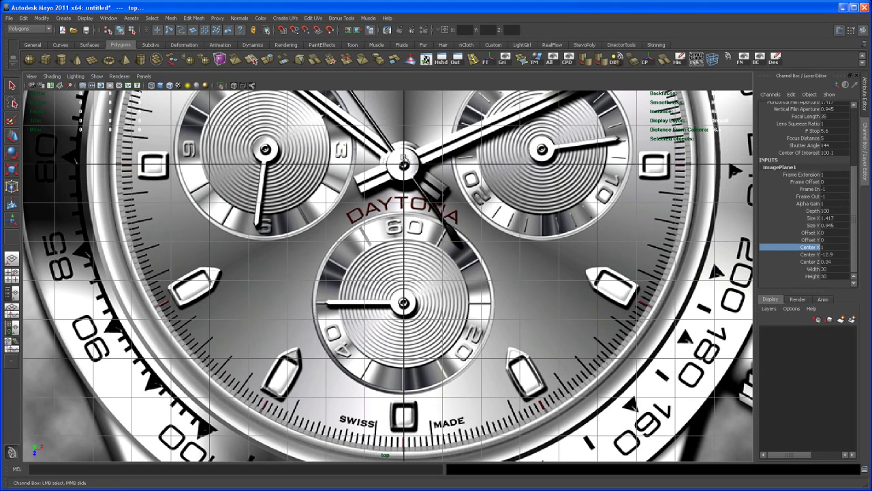
scroll(404, 302, down, 5)
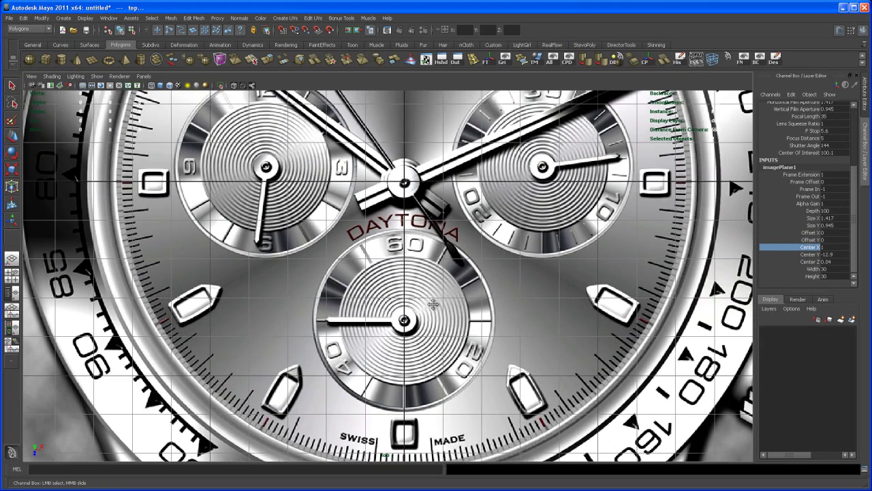
alt+middle_drag(399, 259, 397, 319)
scroll(398, 321, down, 3)
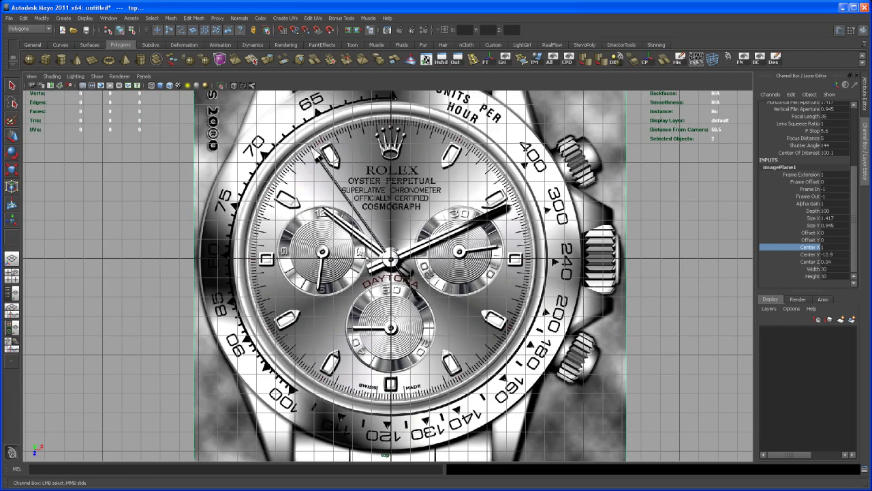
scroll(404, 307, down, 1)
alt+middle_drag(405, 306, 434, 331)
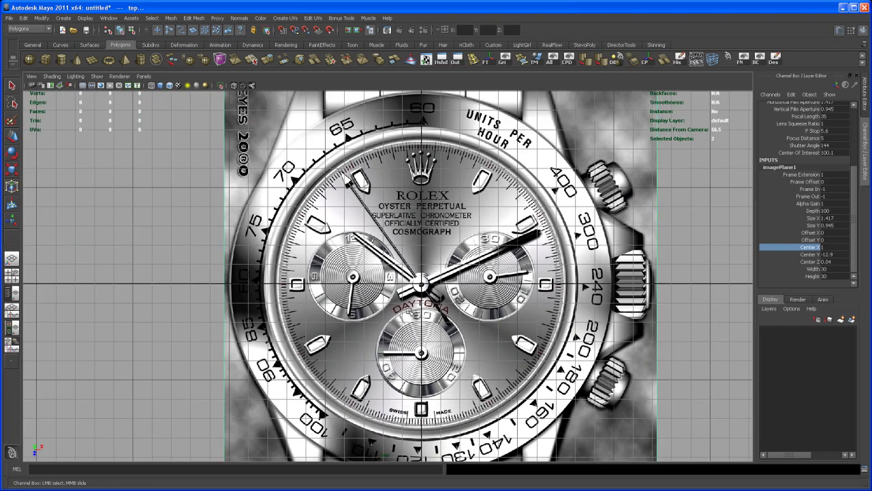
key(space)
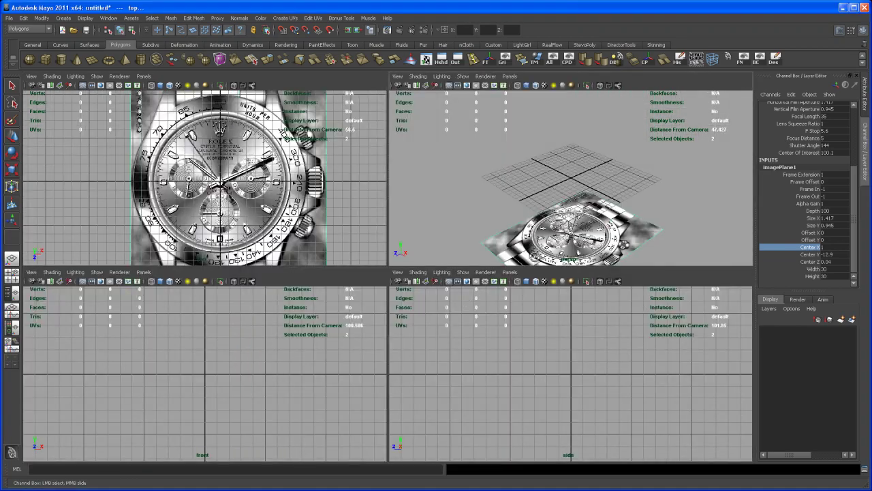
key(space)
alt+drag(522, 268, 508, 247)
scroll(508, 246, down, 6)
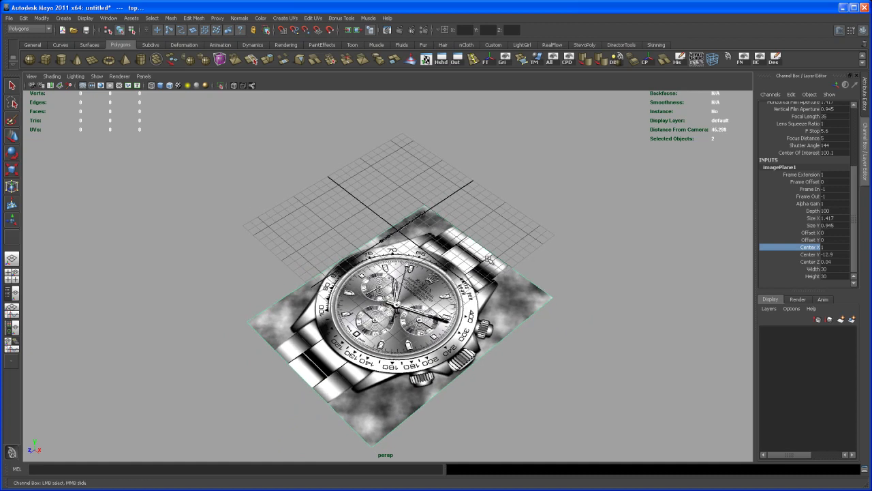